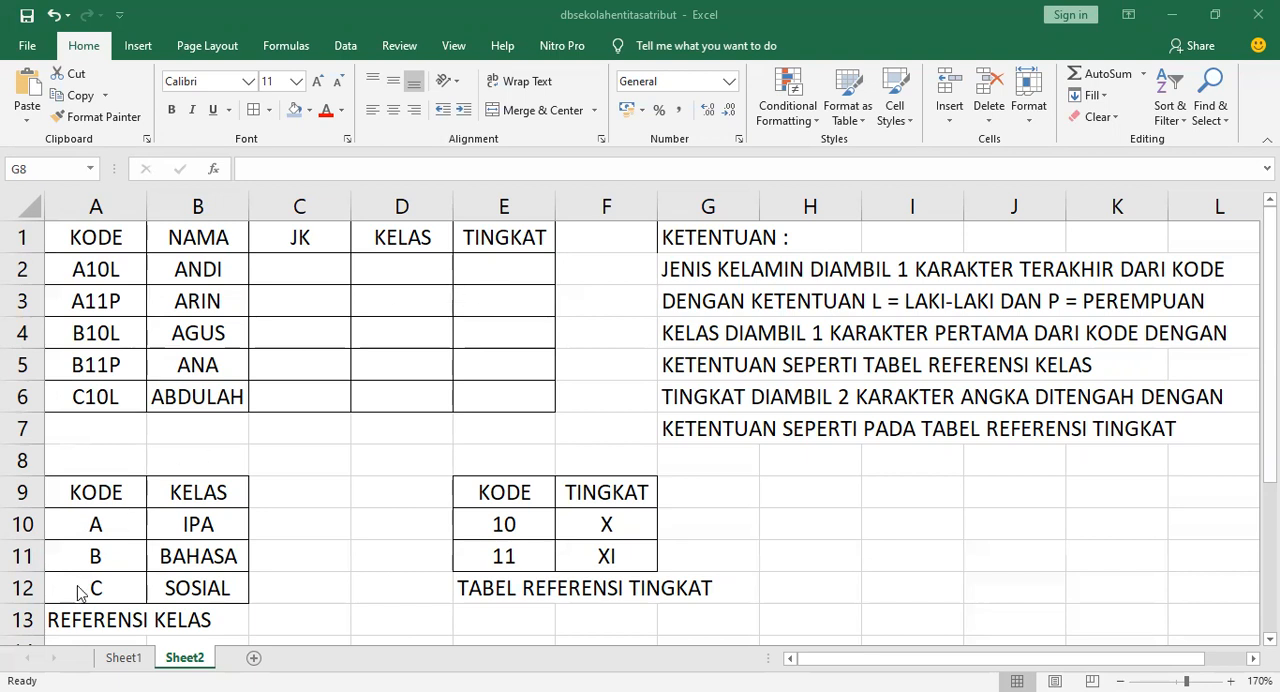
# Left-align the TABEL REFERENSI KELAS label in A13
pyautogui.click(110, 623)
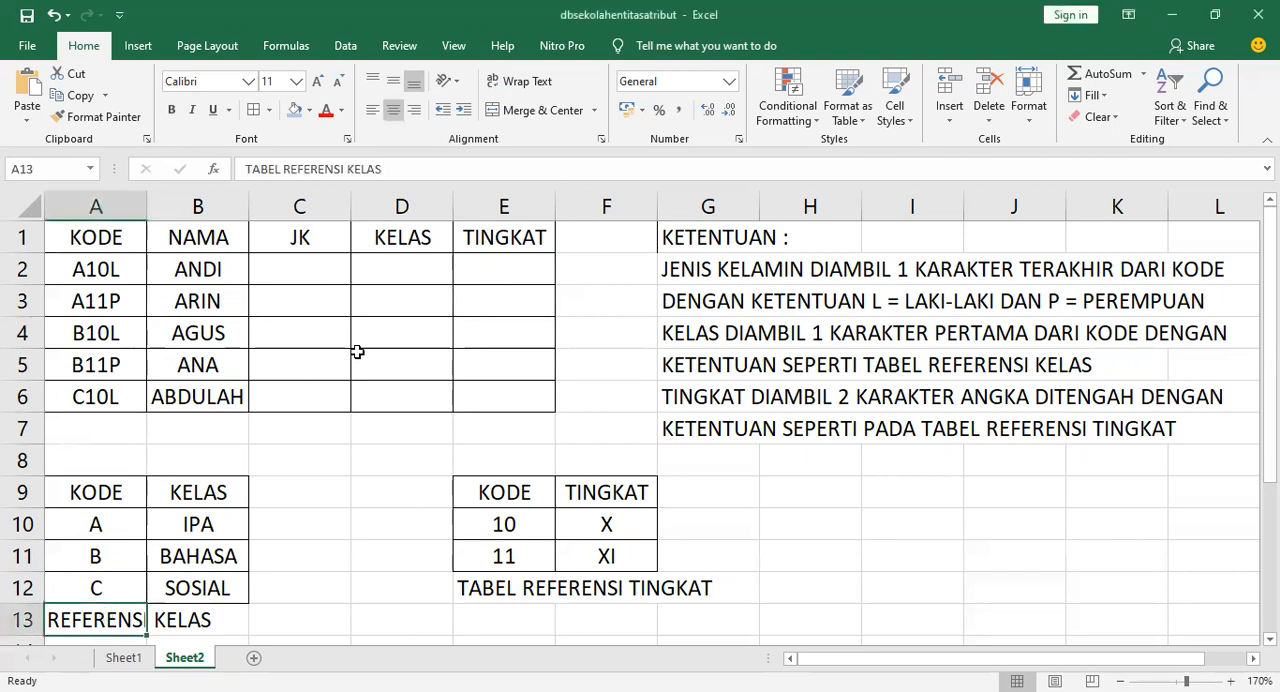
pyautogui.click(372, 110)
pyautogui.click(608, 358)
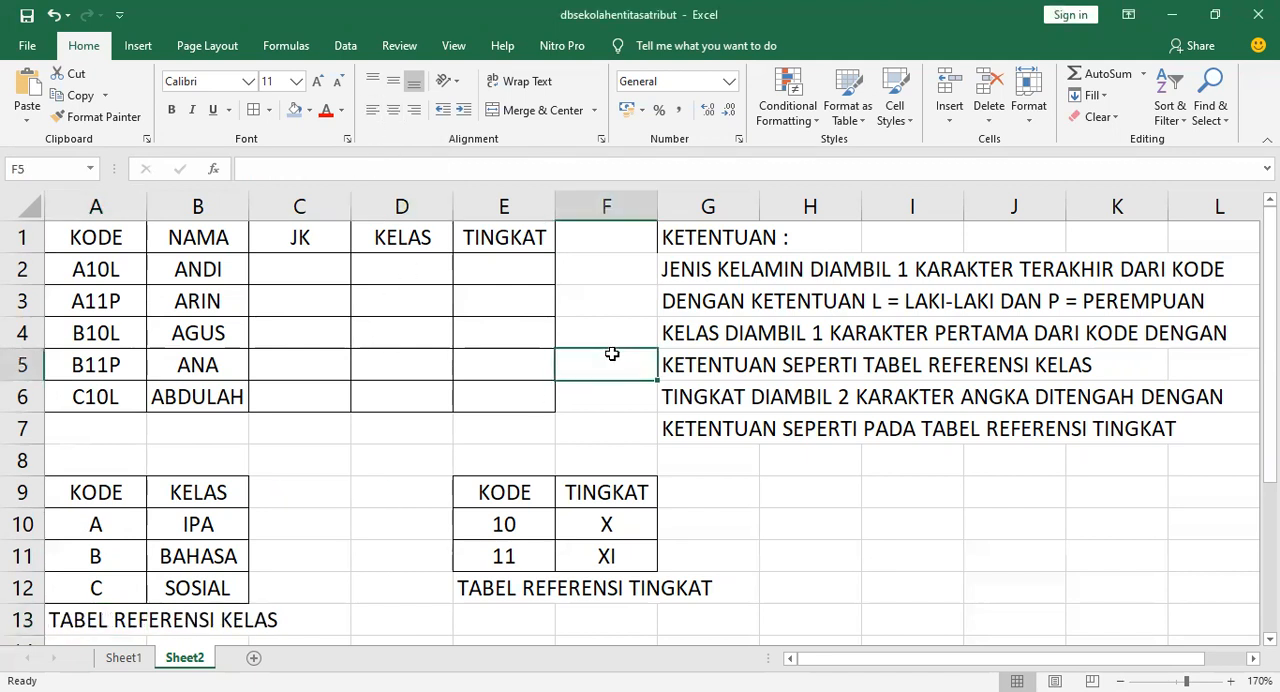
pyautogui.click(673, 276)
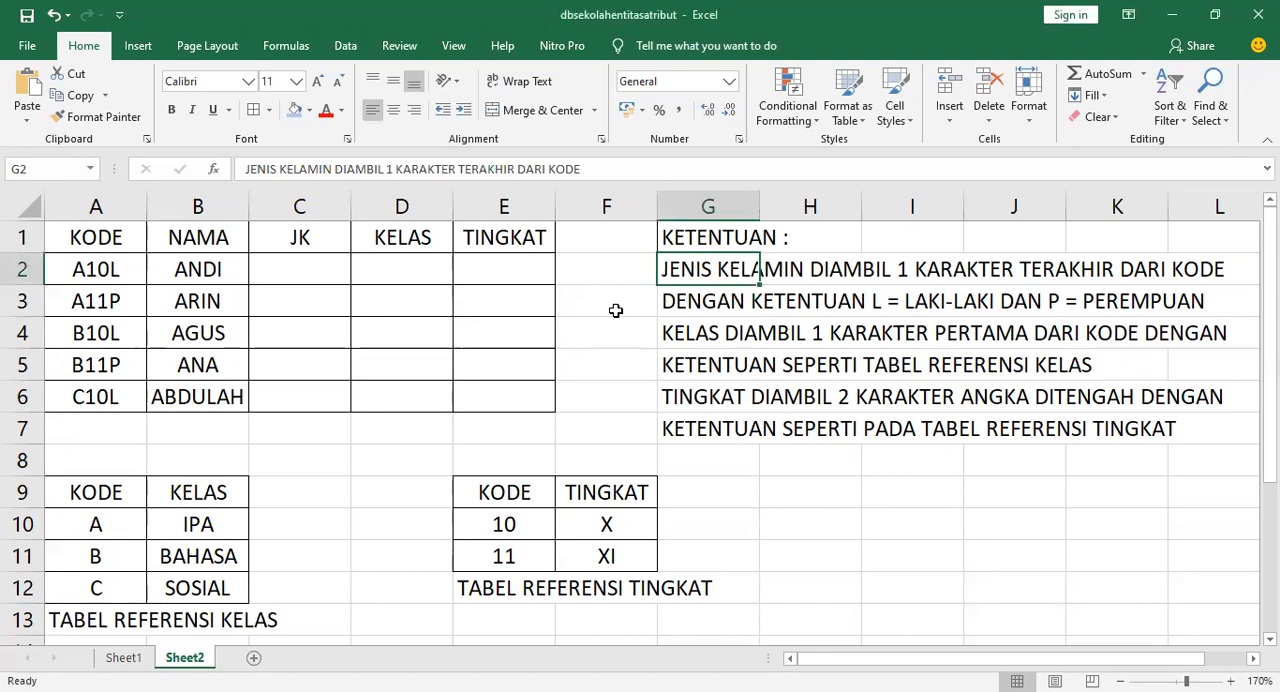
pyautogui.click(155, 538)
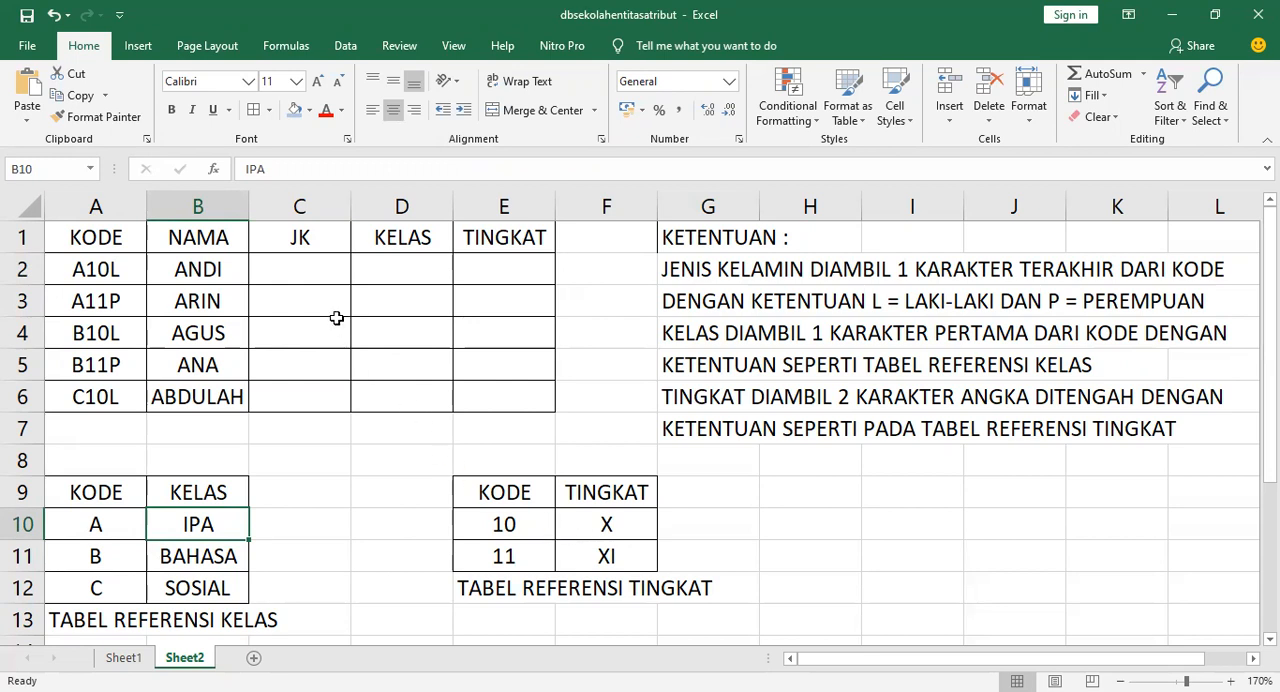
# Start an IF formula in C2 whose test checks whether RIGHT(A2;1) equals "L"
pyautogui.click(306, 271)
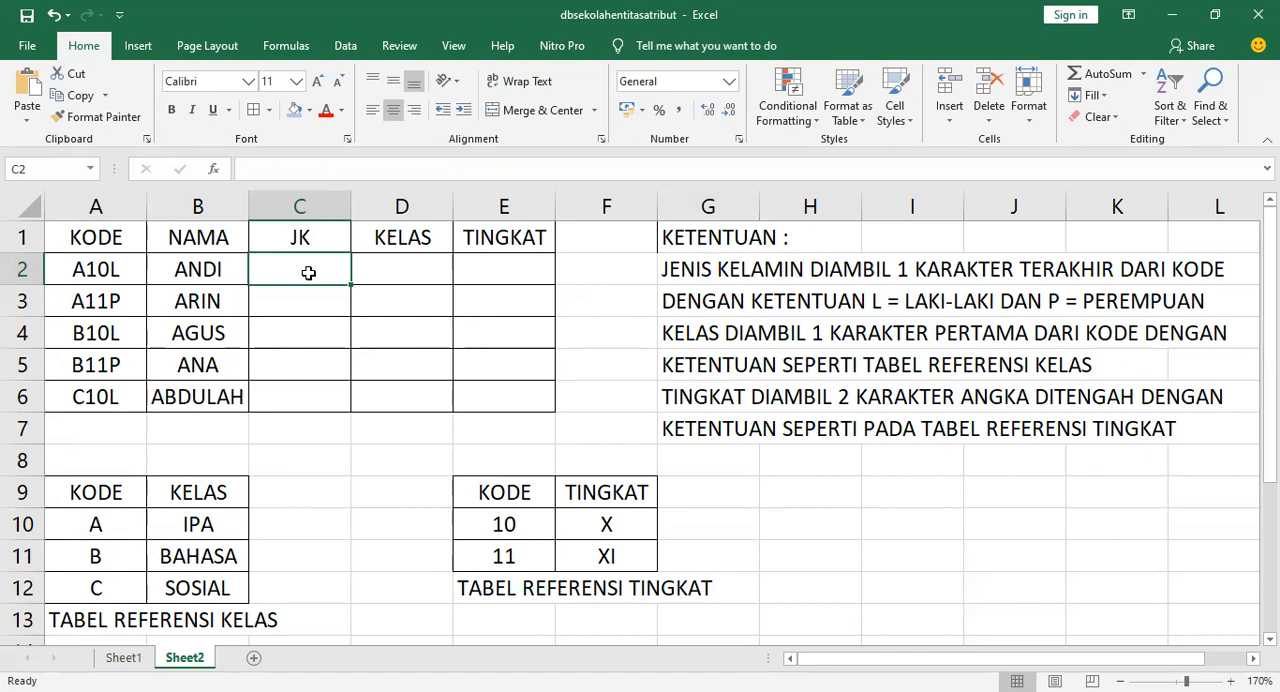
pyautogui.write('=')
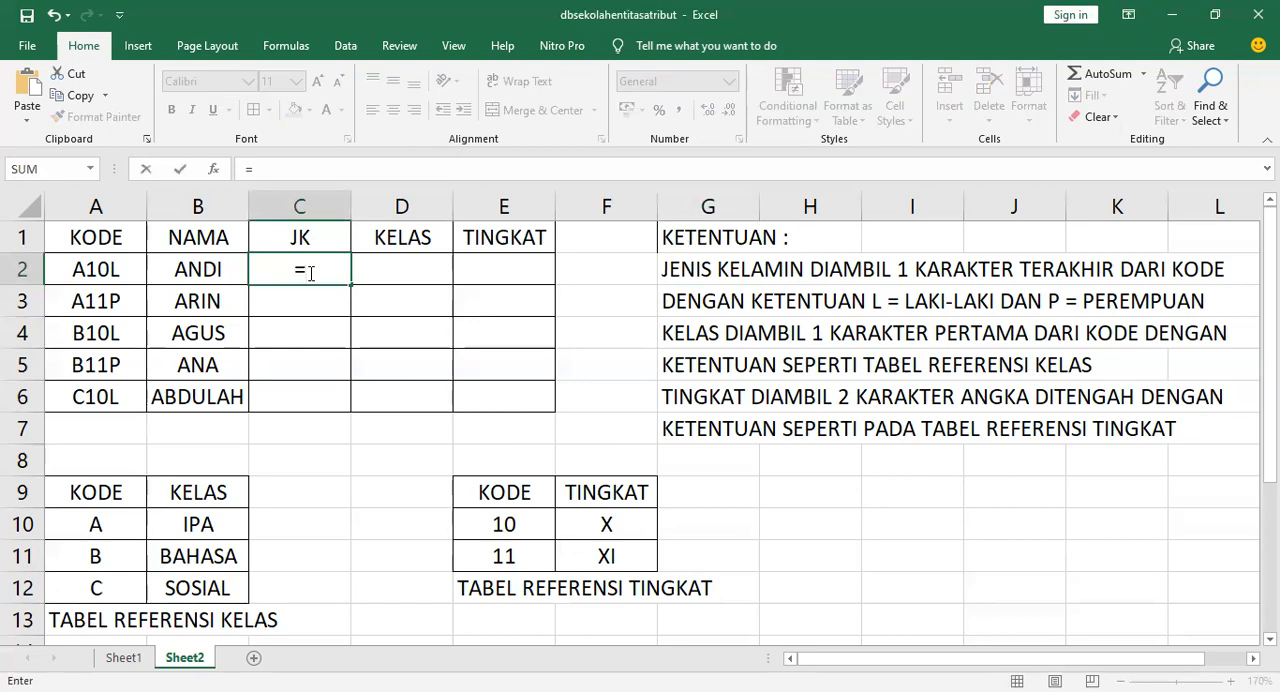
pyautogui.write('l')
pyautogui.write('F(')
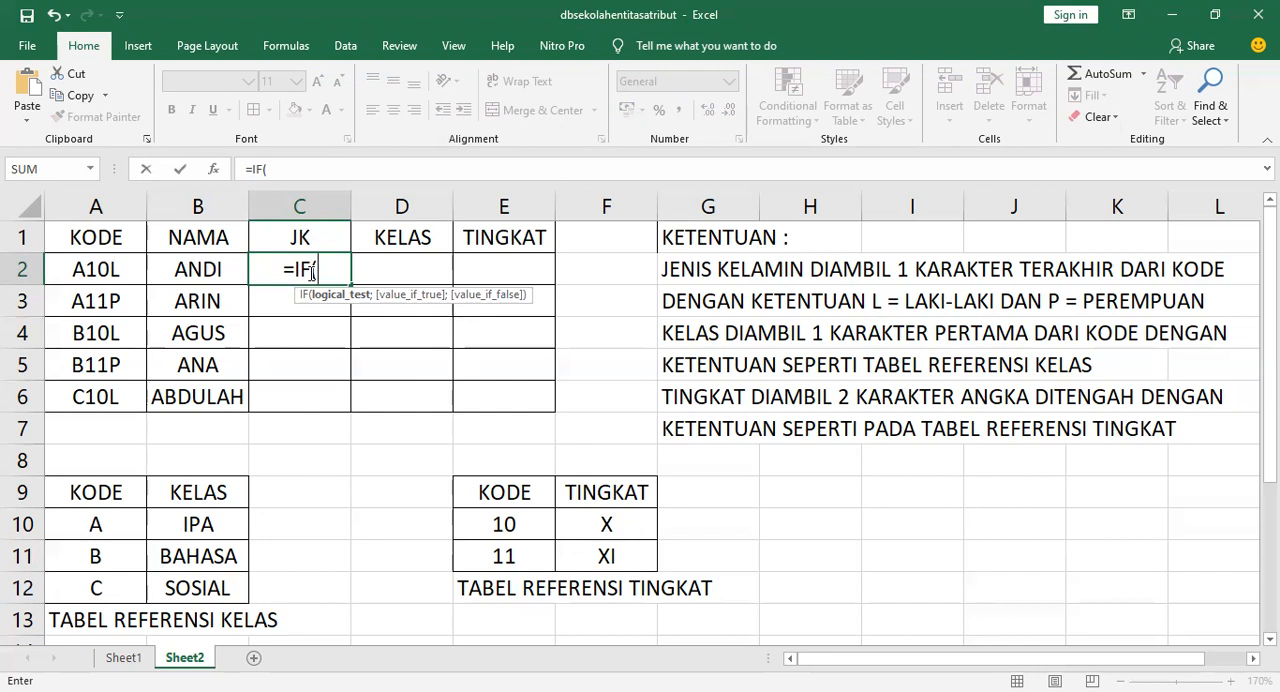
pyautogui.write('RIGHT(')
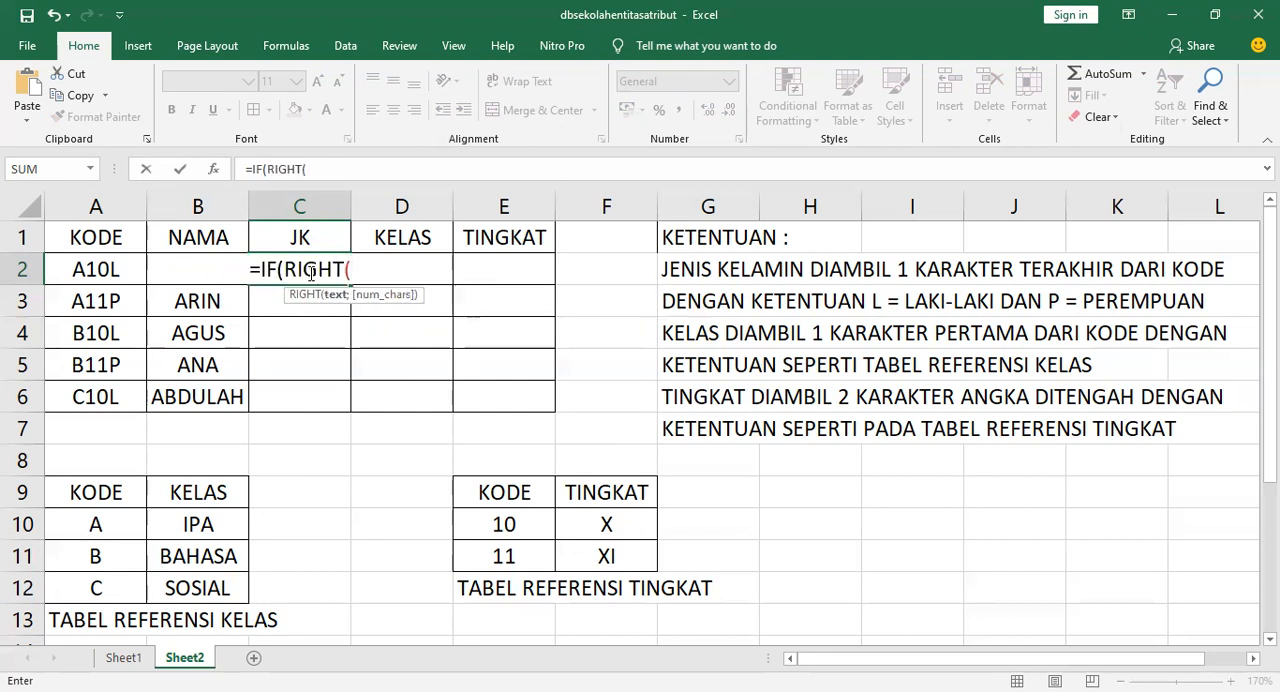
pyautogui.click(101, 269)
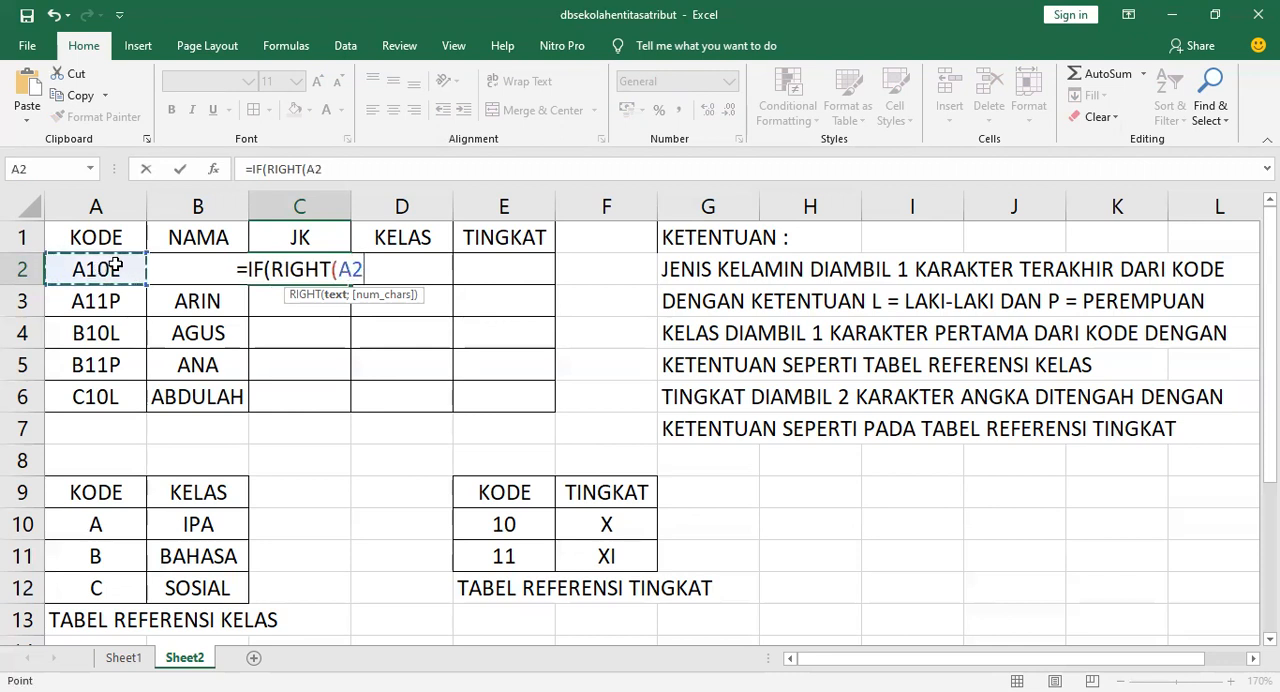
pyautogui.write(';')
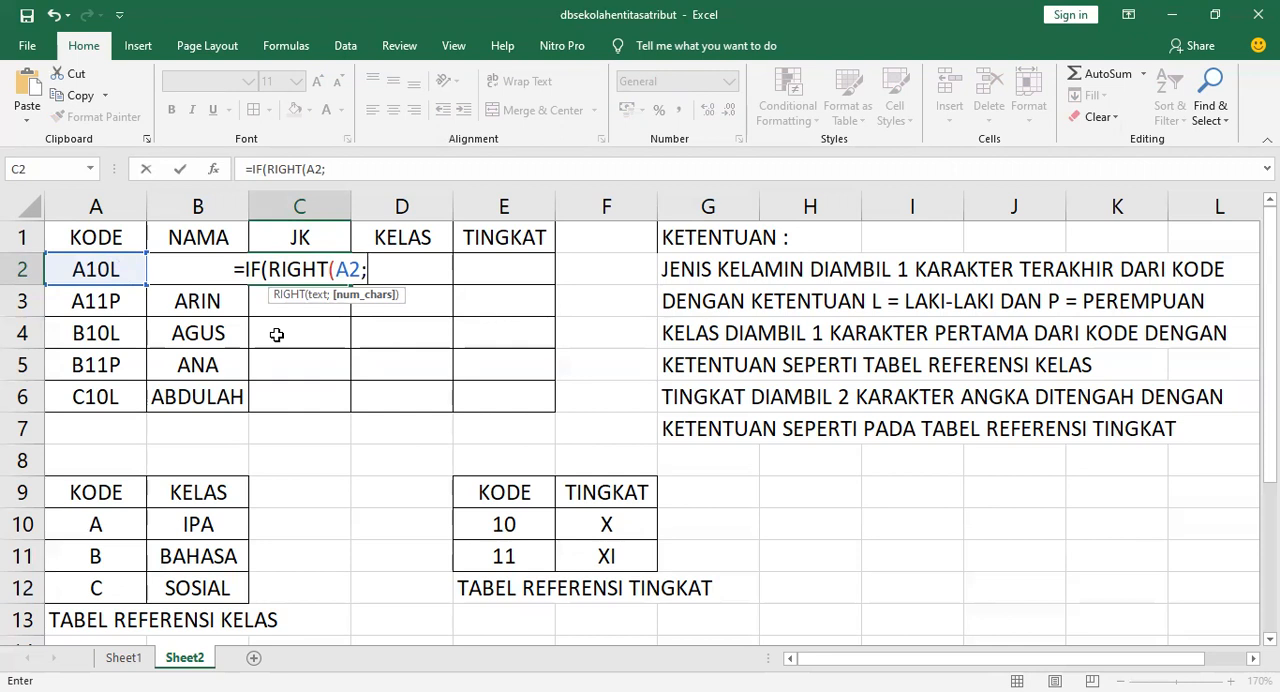
pyautogui.write('1)')
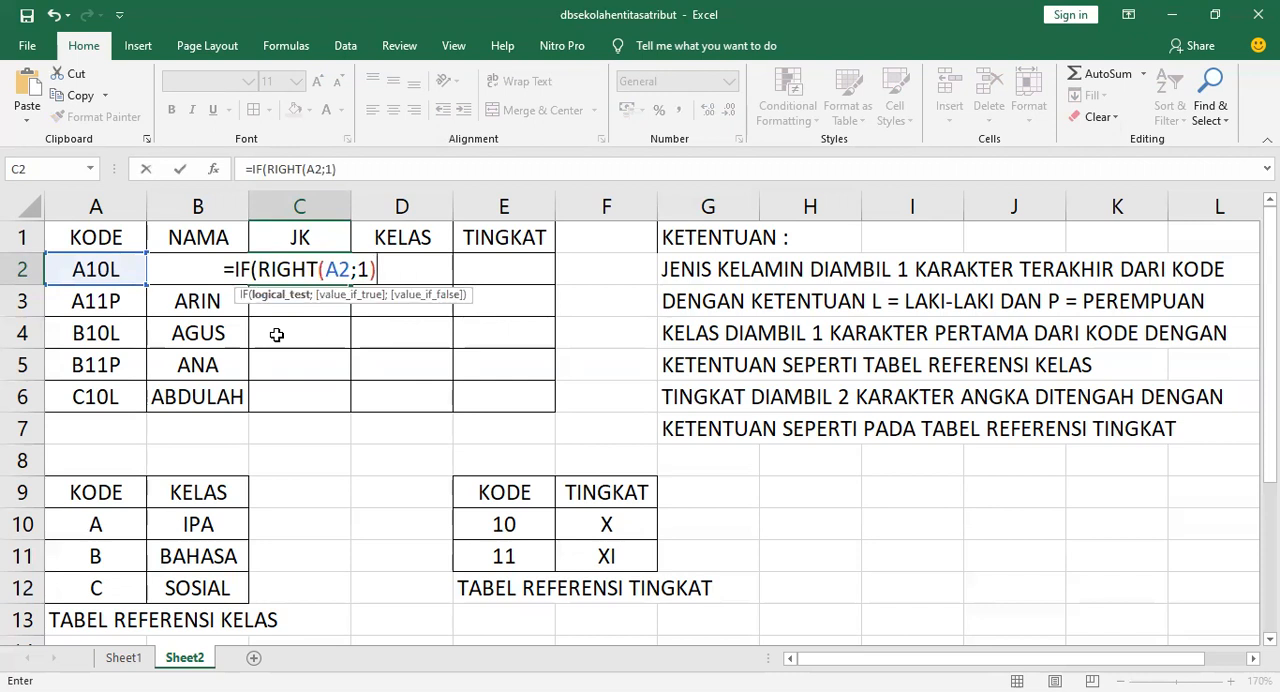
pyautogui.write(';')
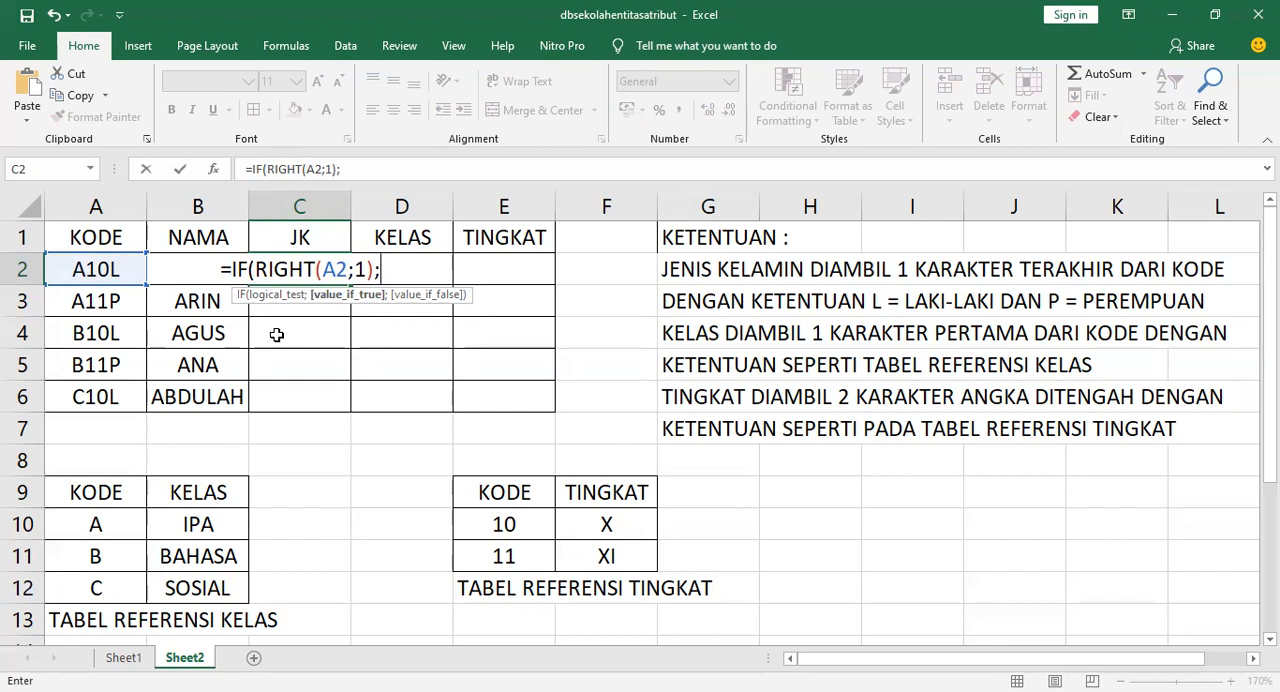
pyautogui.press('BackSpace')
pyautogui.write('=')
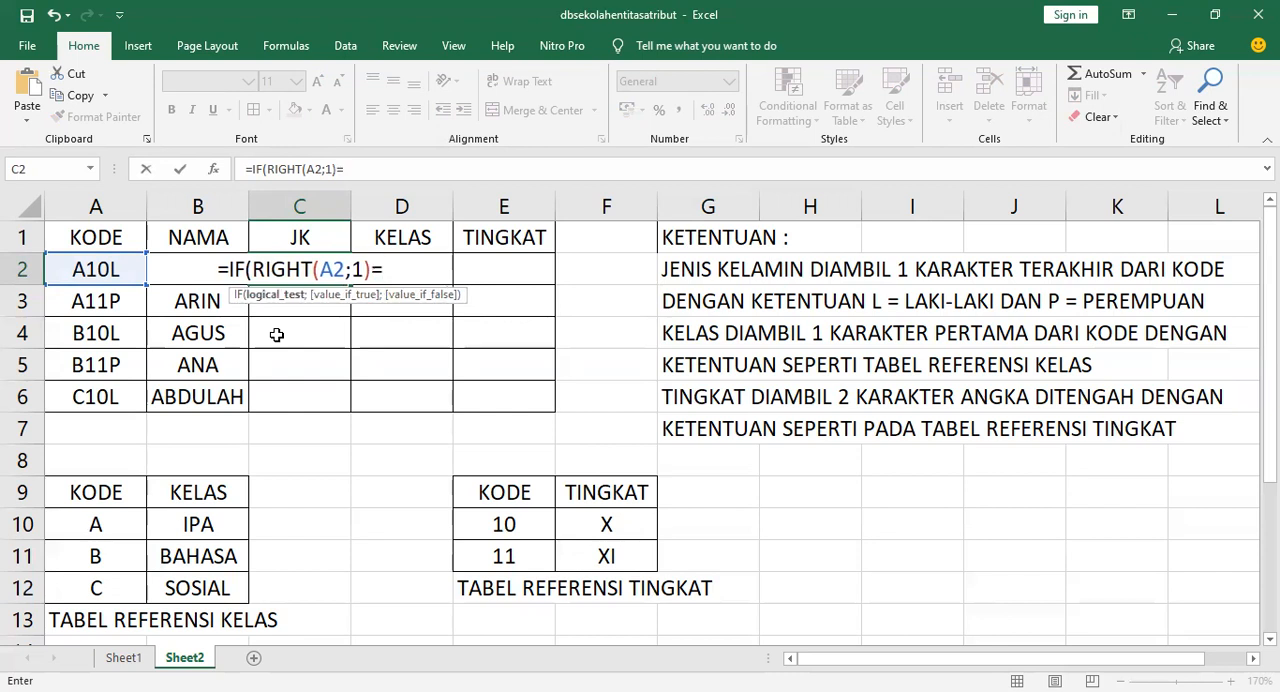
pyautogui.write('"L')
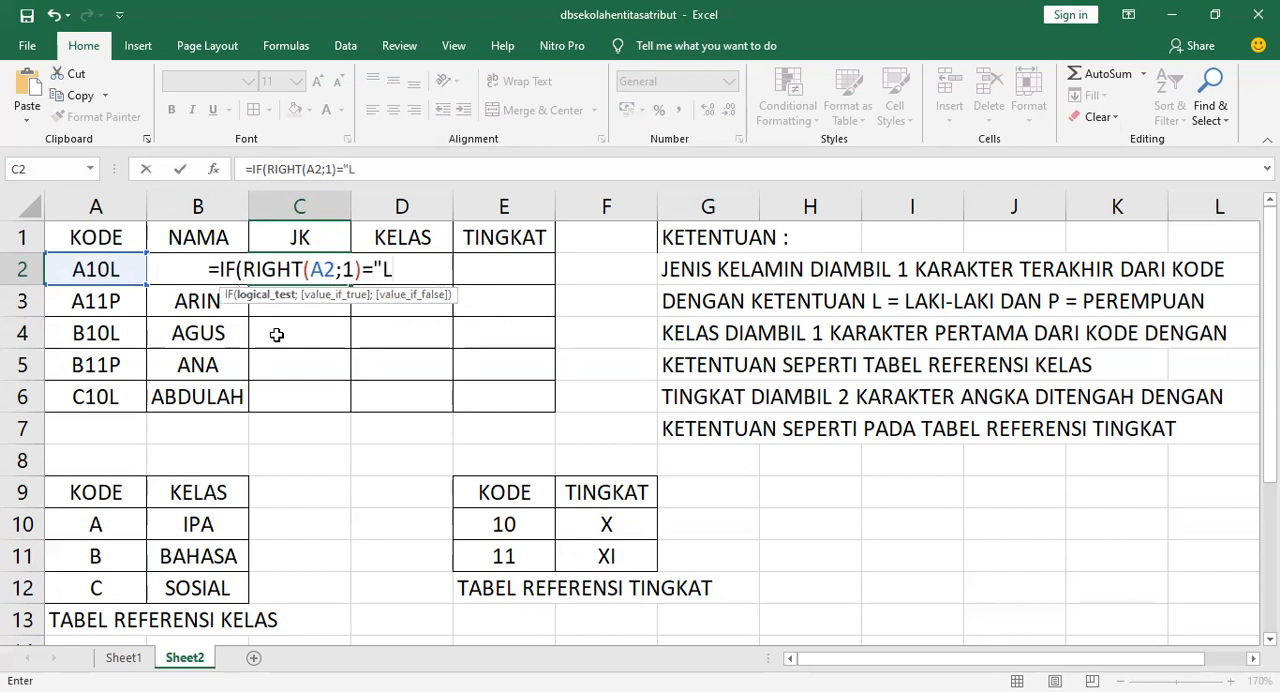
pyautogui.write('";')
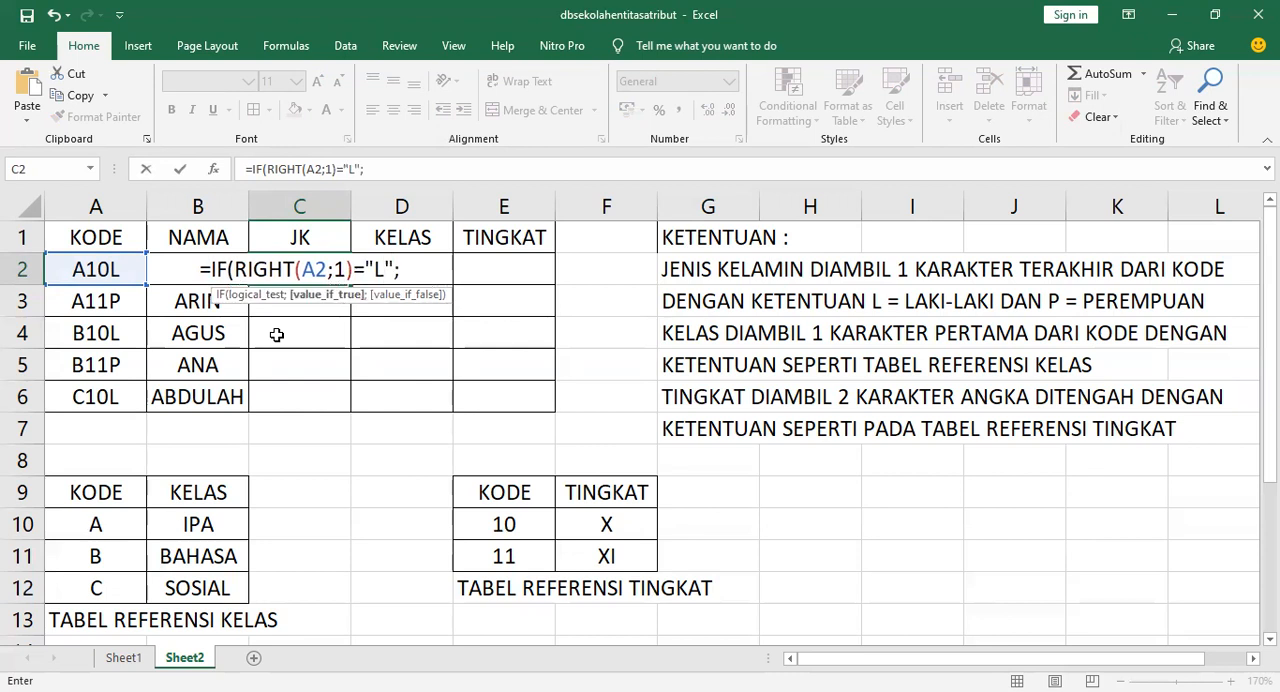
pyautogui.write('"LAKI-LAKI;')
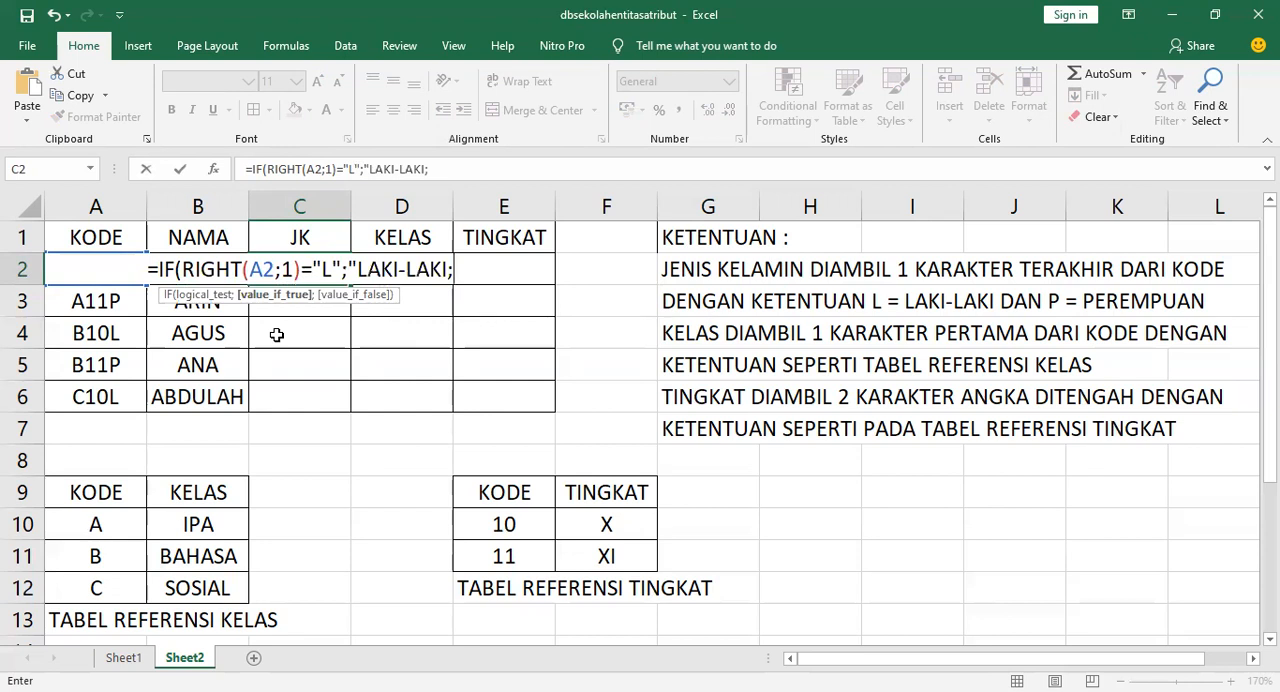
# Complete the C2 formula to return "LAKI-LAKI" if true and "PEREMPUAN" otherwise, and enter it
pyautogui.press('BackSpace')
pyautogui.write('"')
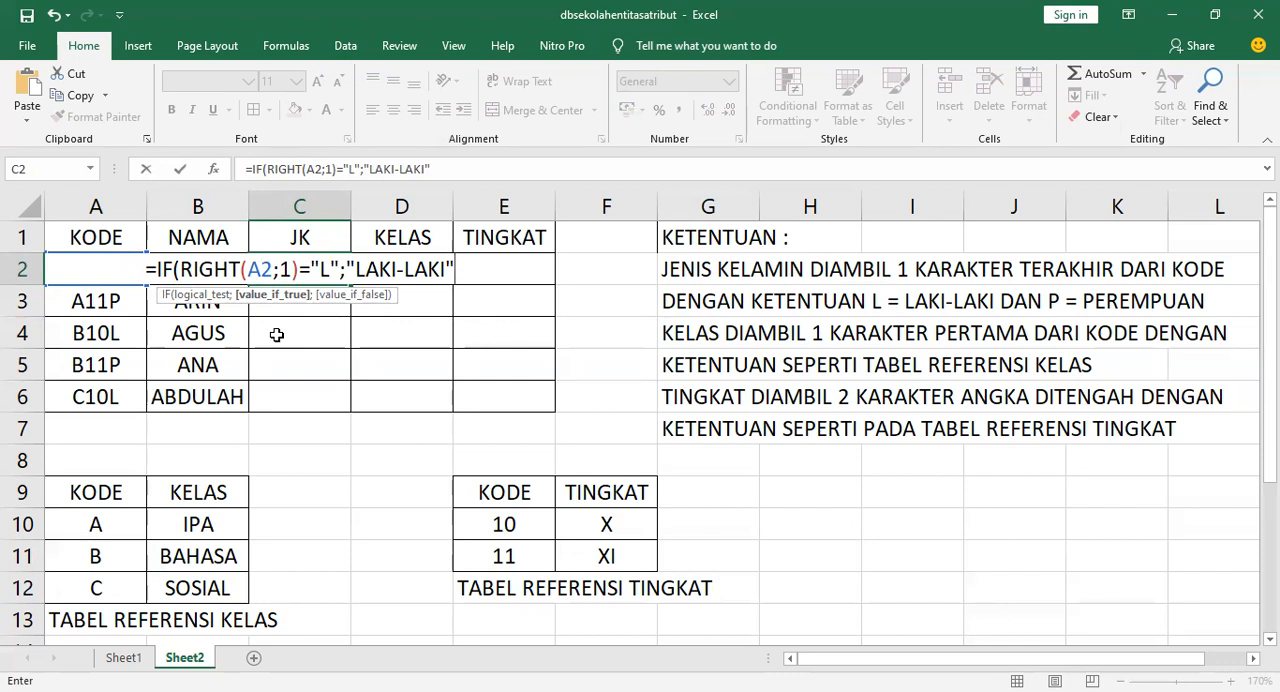
pyautogui.write(';"')
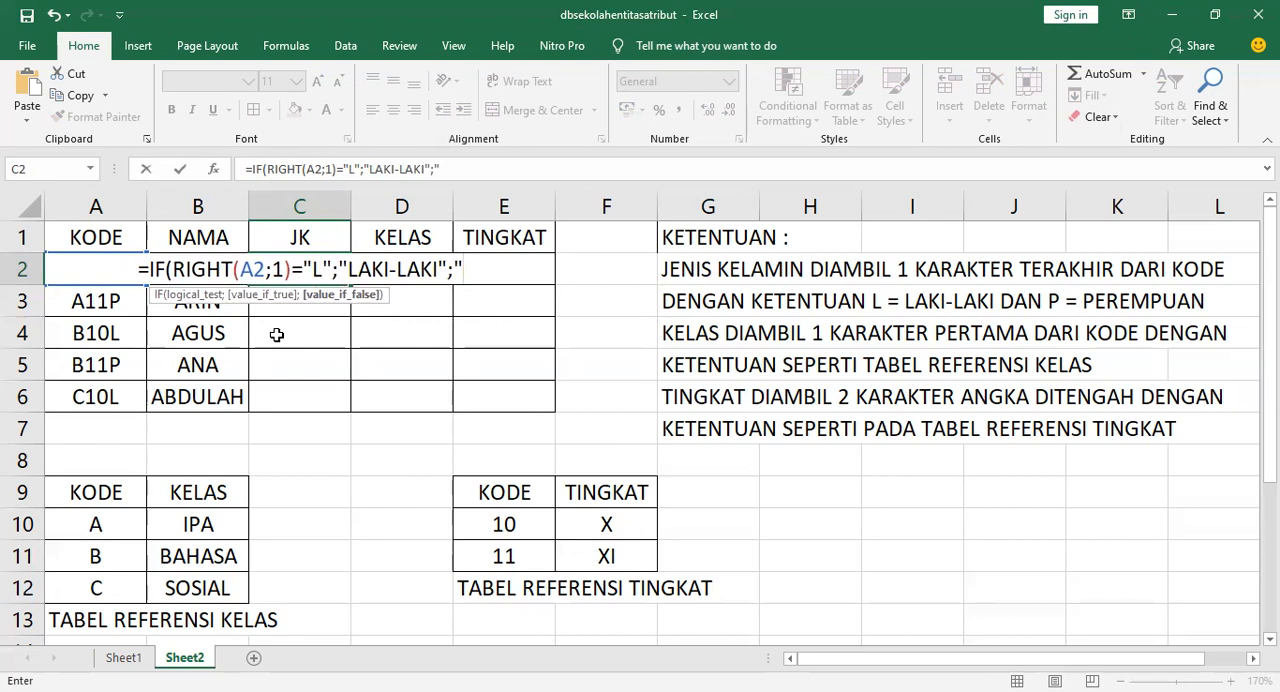
pyautogui.write('PEREM')
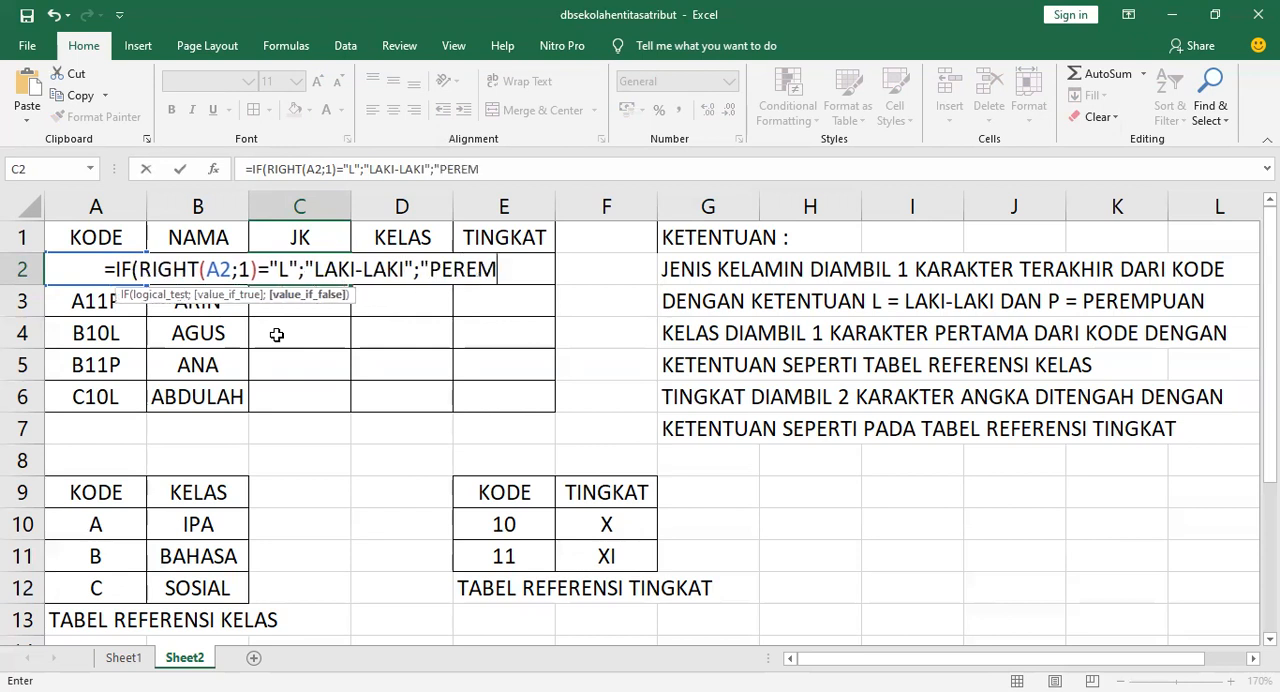
pyautogui.write('PUAN')
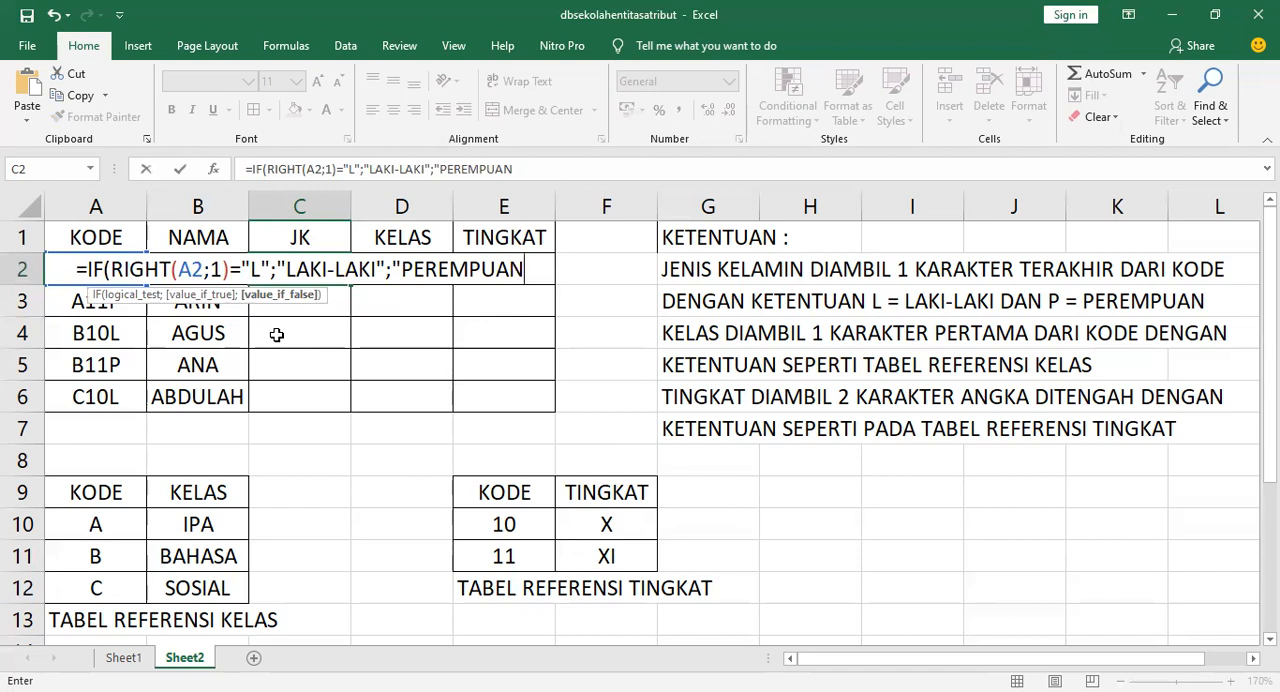
pyautogui.write('"')
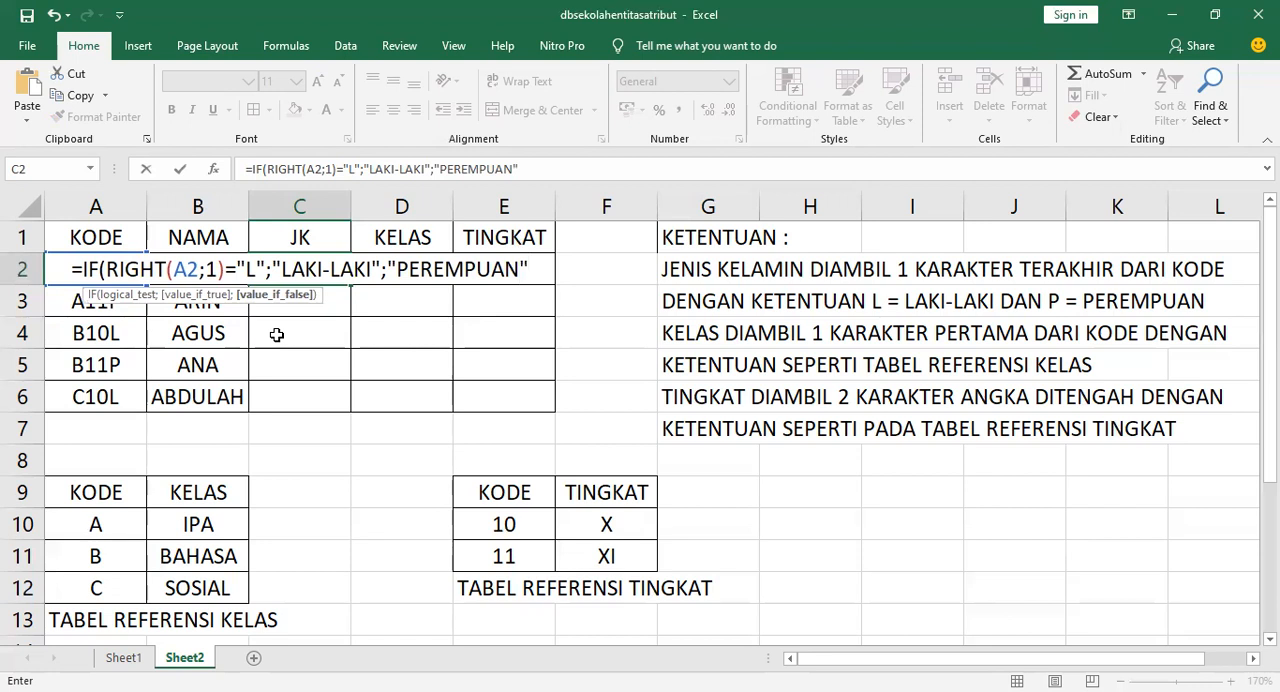
pyautogui.write(')')
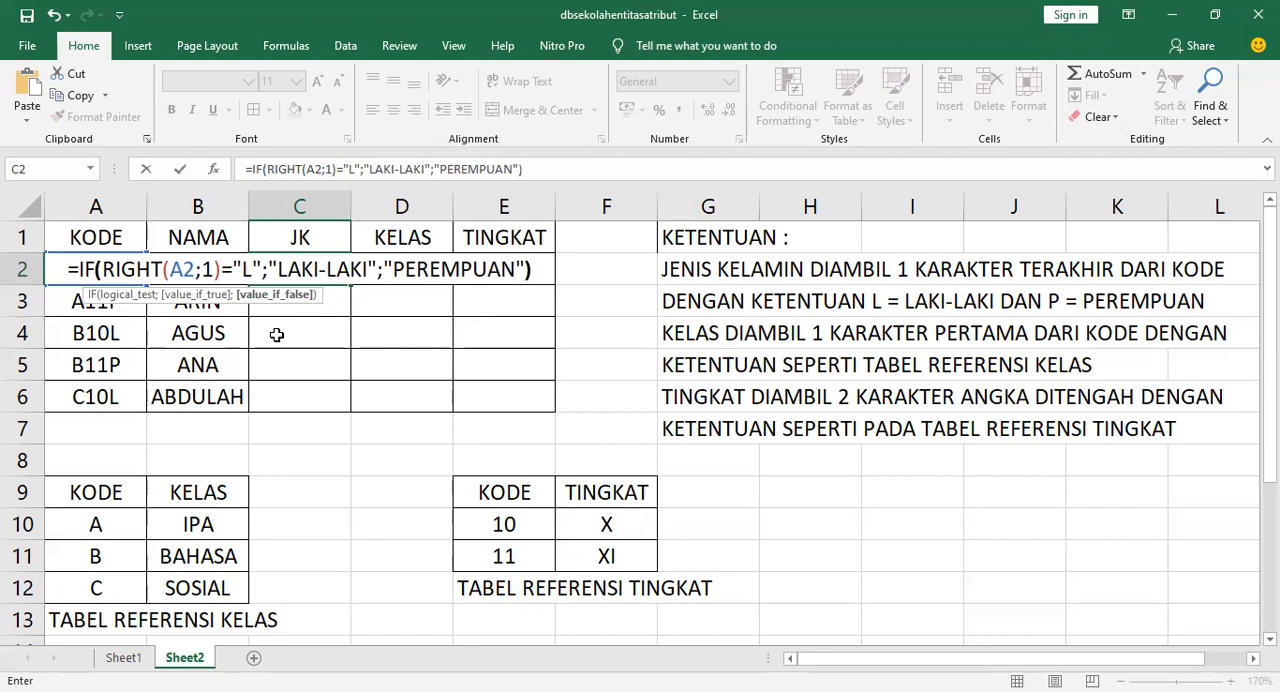
pyautogui.press('Return')
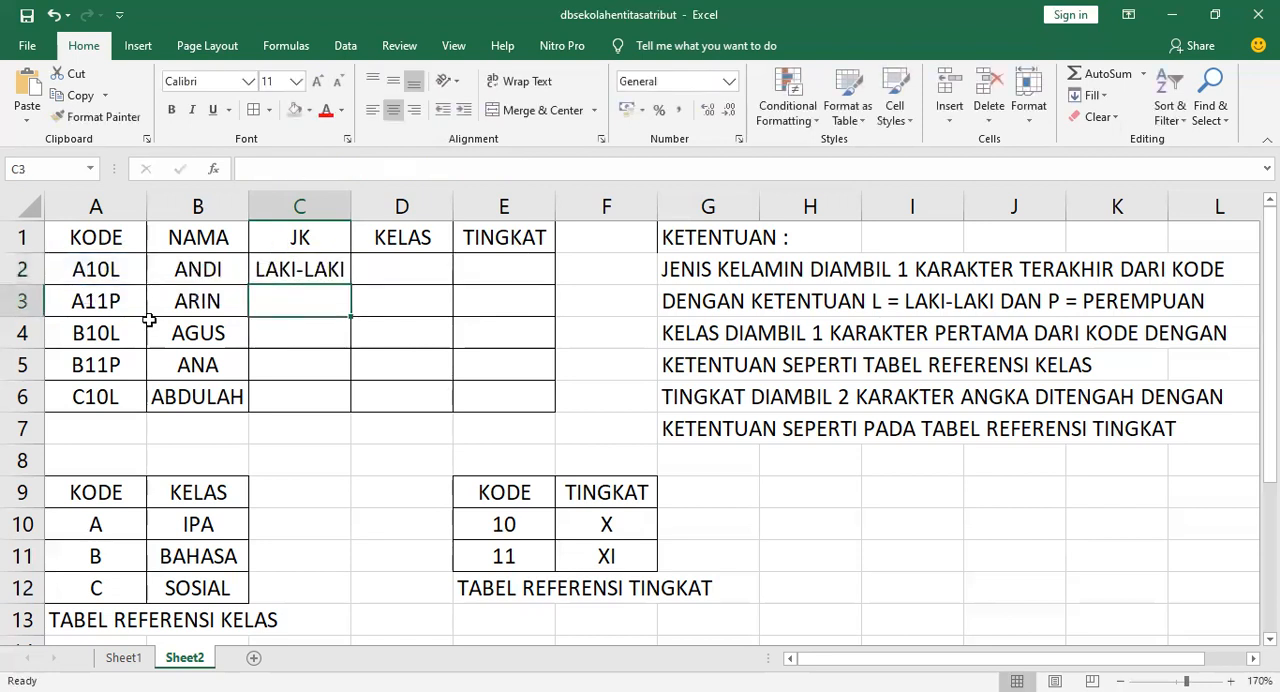
# Copy the C2 formula down to C6 and widen column C to fit the results
pyautogui.click(325, 278)
pyautogui.moveTo(347, 287); pyautogui.dragTo(358, 409)
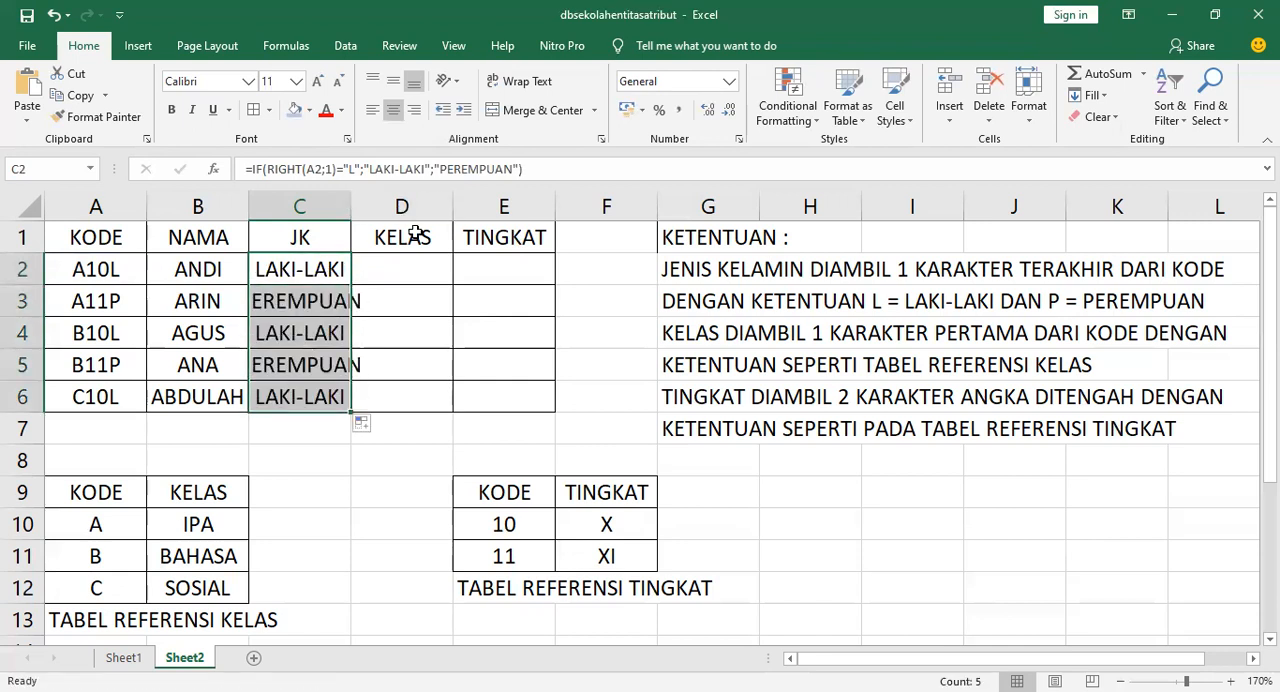
pyautogui.moveTo(414, 219); pyautogui.dragTo(417, 219)
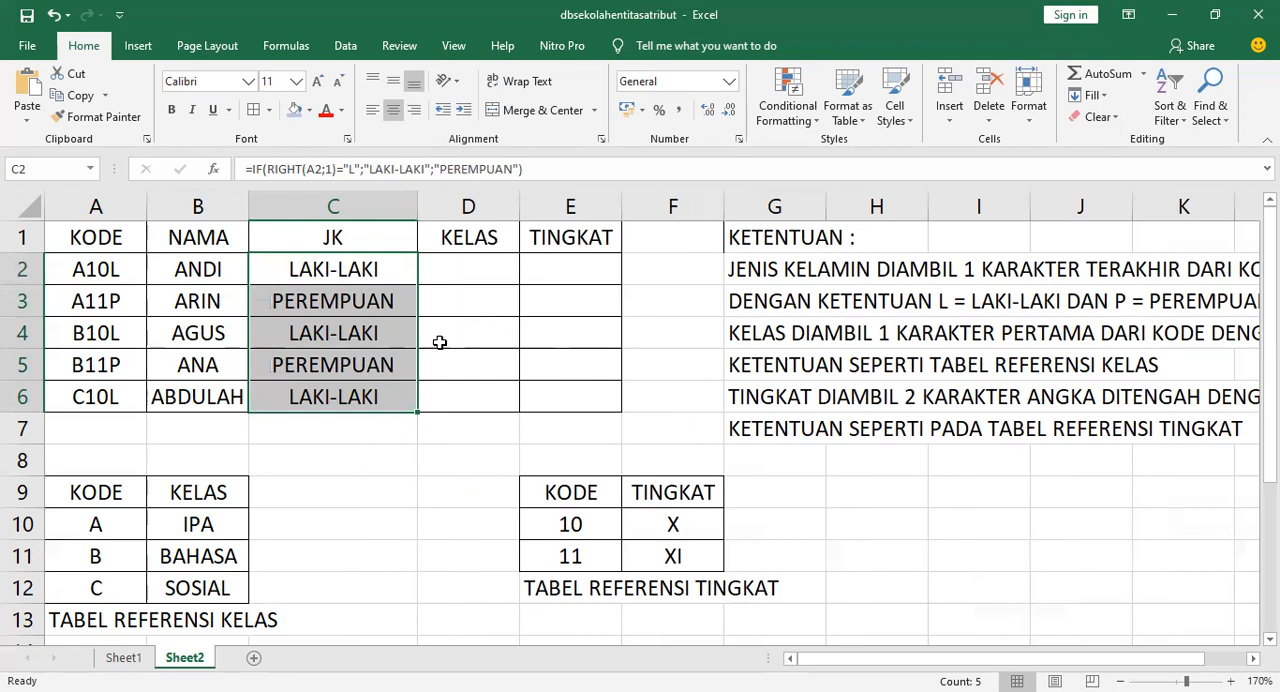
# Convert the codes 10 and 11 in the tingkat reference table to text with a leading apostrophe
pyautogui.doubleClick(558, 523)
pyautogui.write("'")
pyautogui.press('Return')
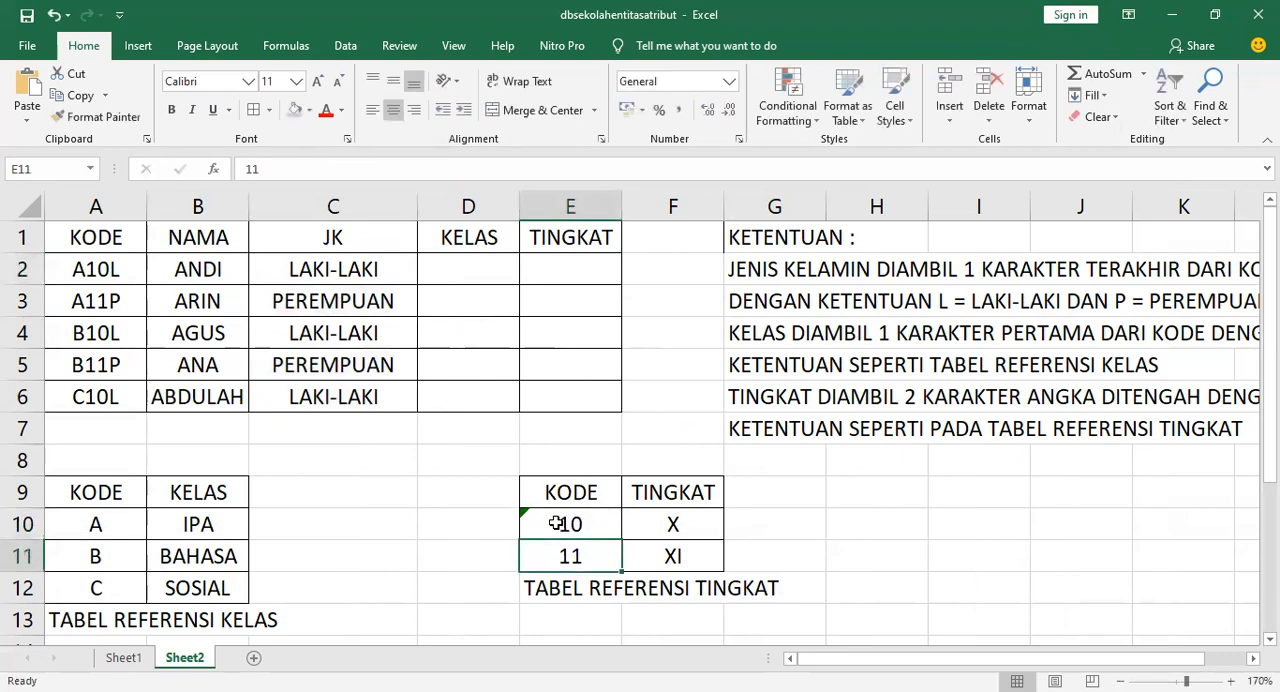
pyautogui.doubleClick(556, 555)
pyautogui.write("'")
pyautogui.press('Return')
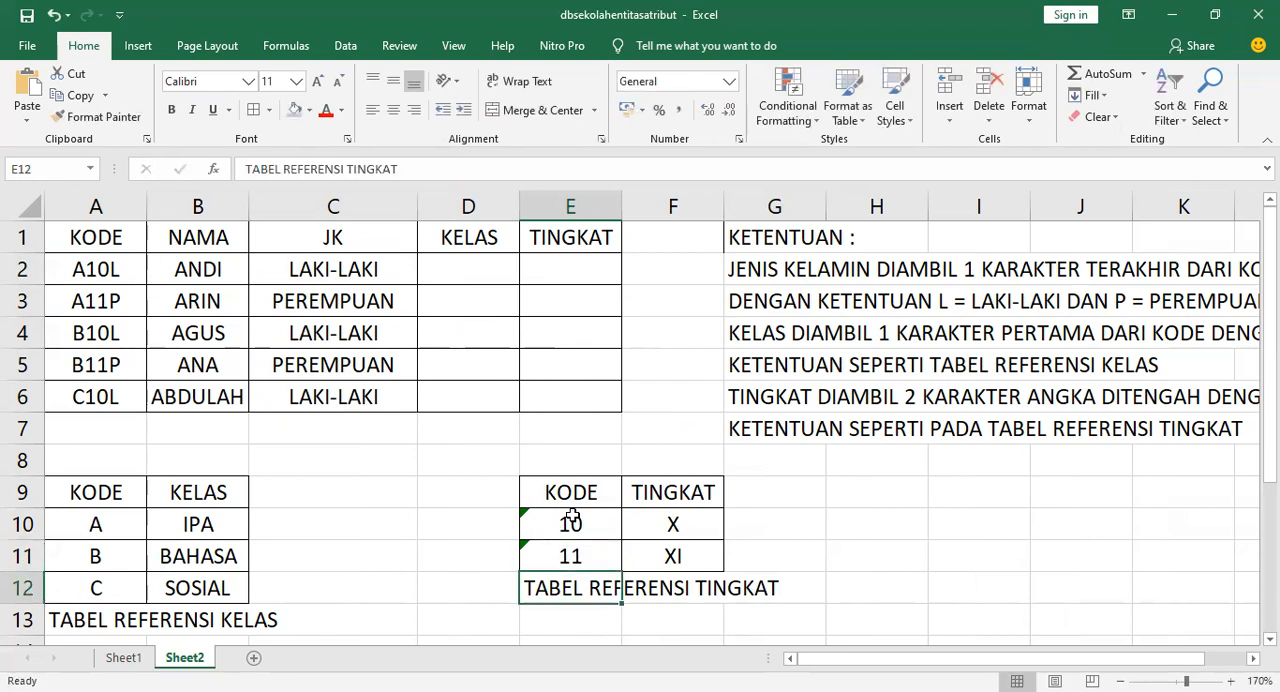
# Widen column F slightly
pyautogui.click(488, 274)
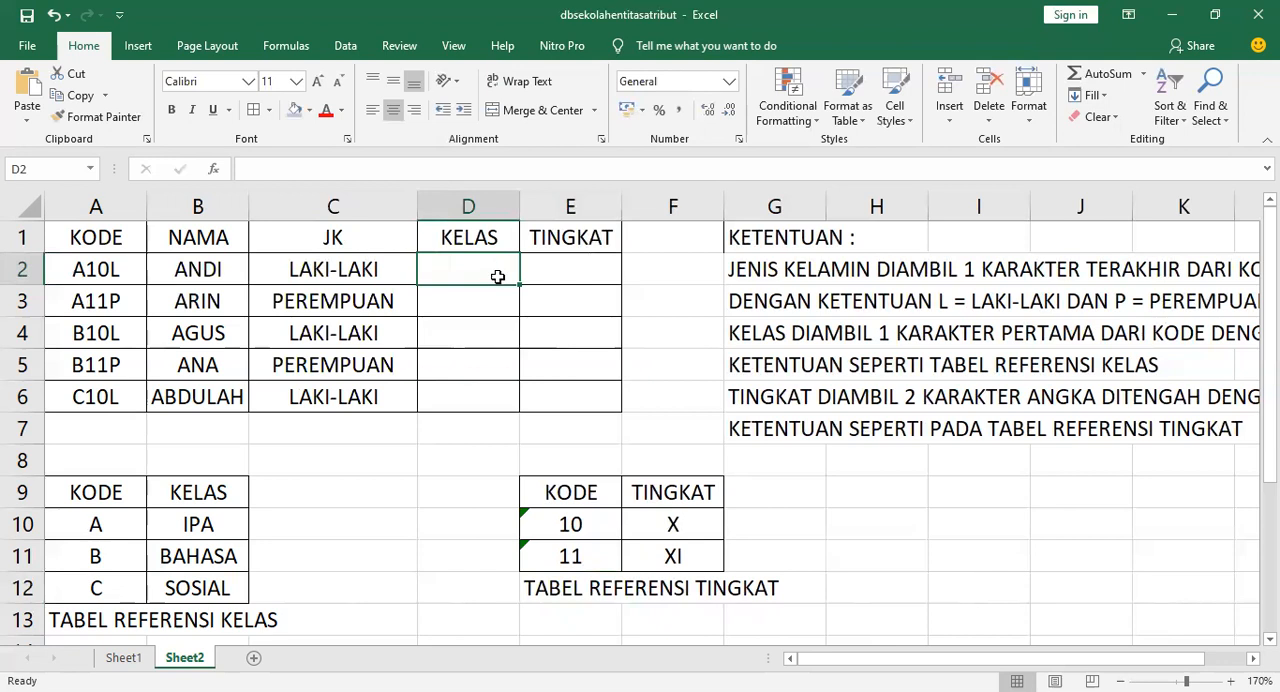
pyautogui.moveTo(722, 208); pyautogui.dragTo(700, 212)
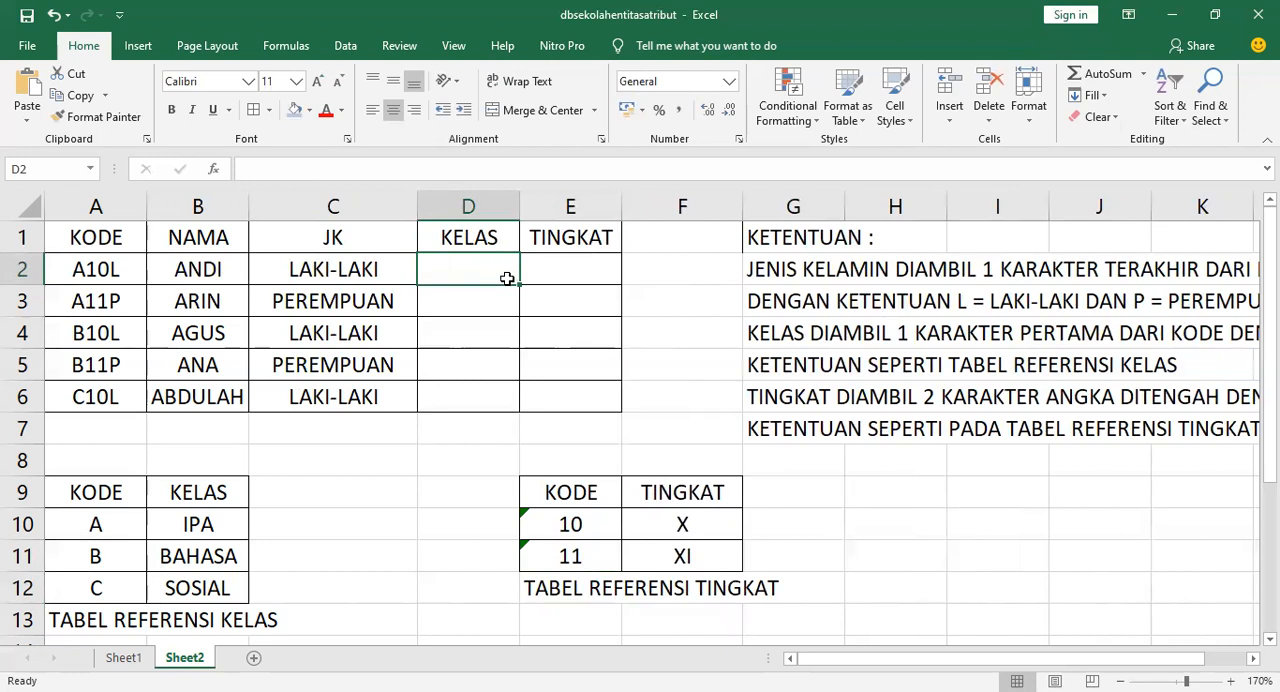
pyautogui.click(103, 276)
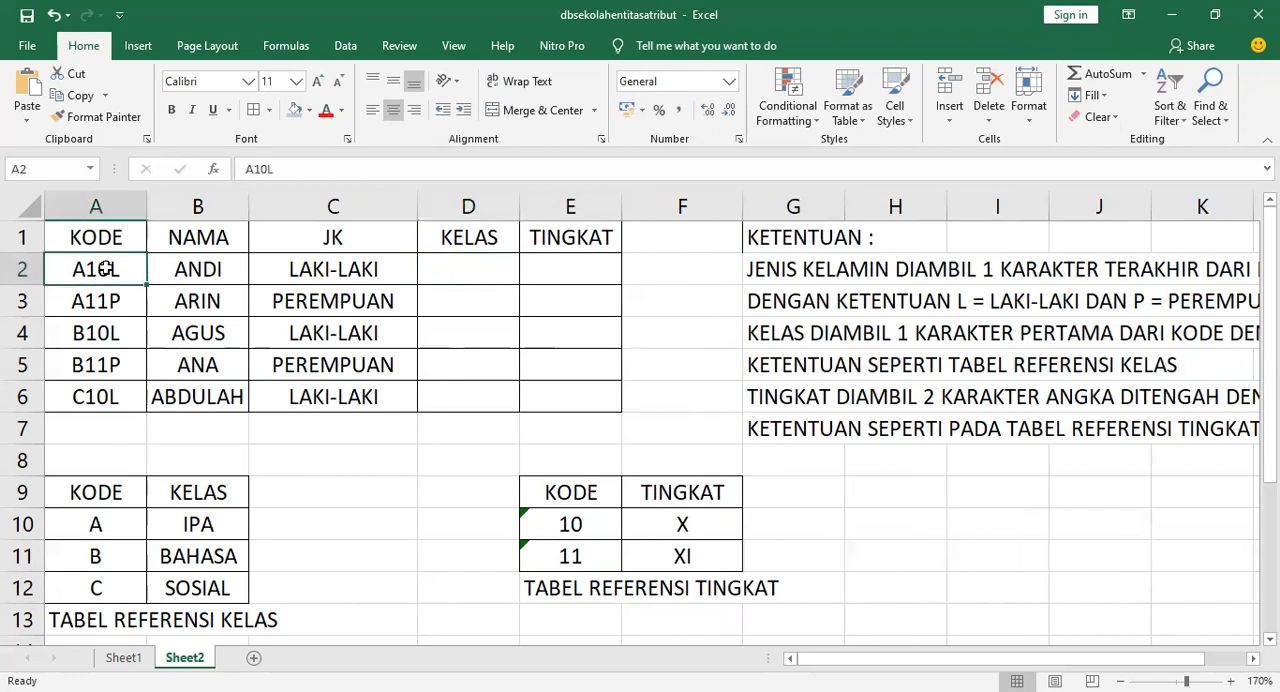
pyautogui.click(128, 491)
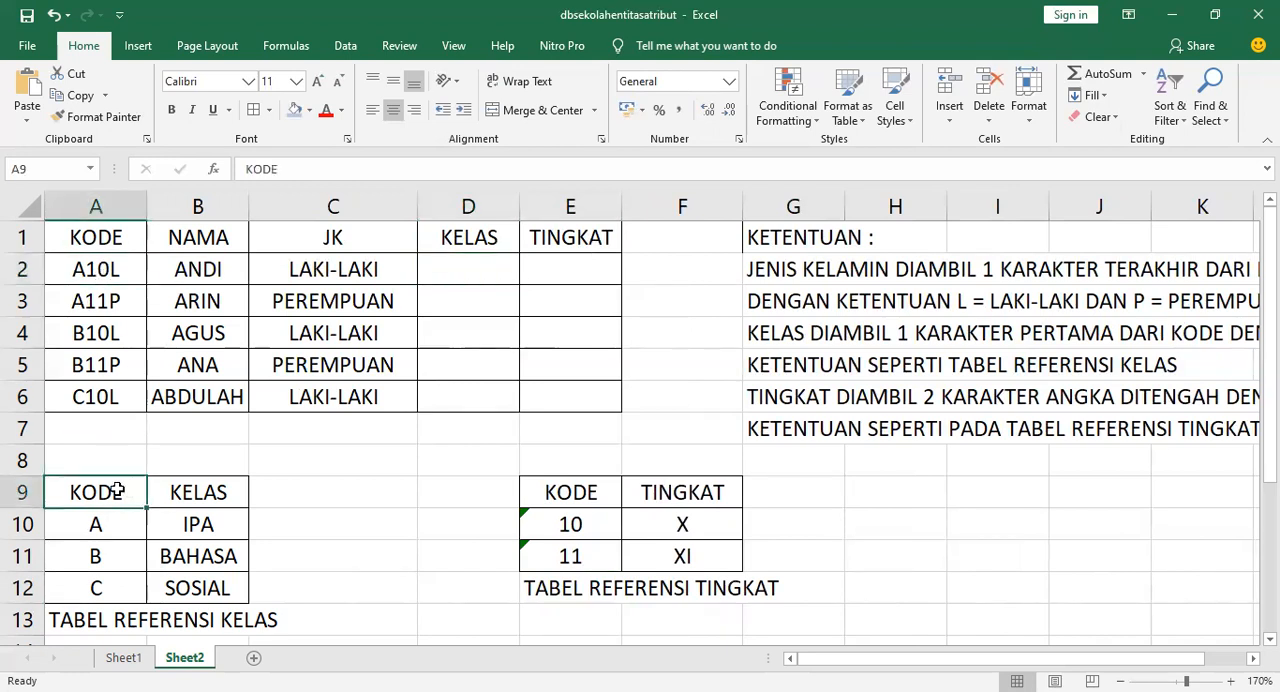
# Start a VLOOKUP formula in D2 using LEFT(A2;1) as the lookup value
pyautogui.click(472, 272)
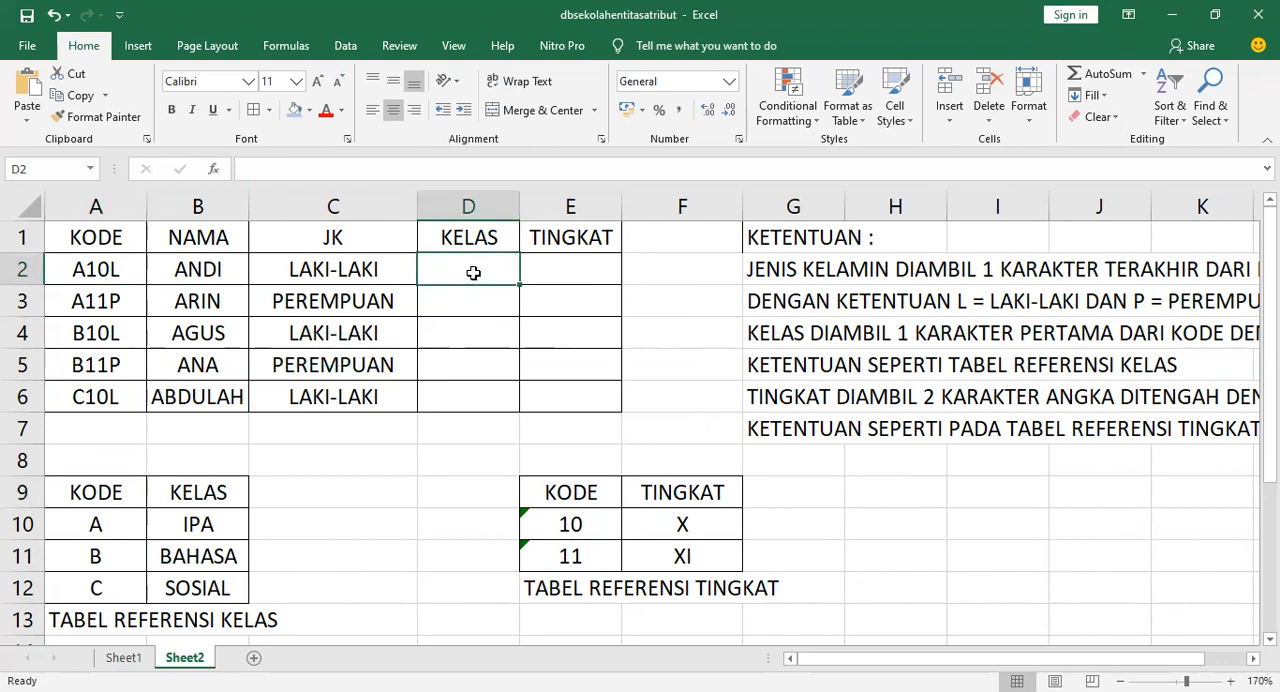
pyautogui.write('=')
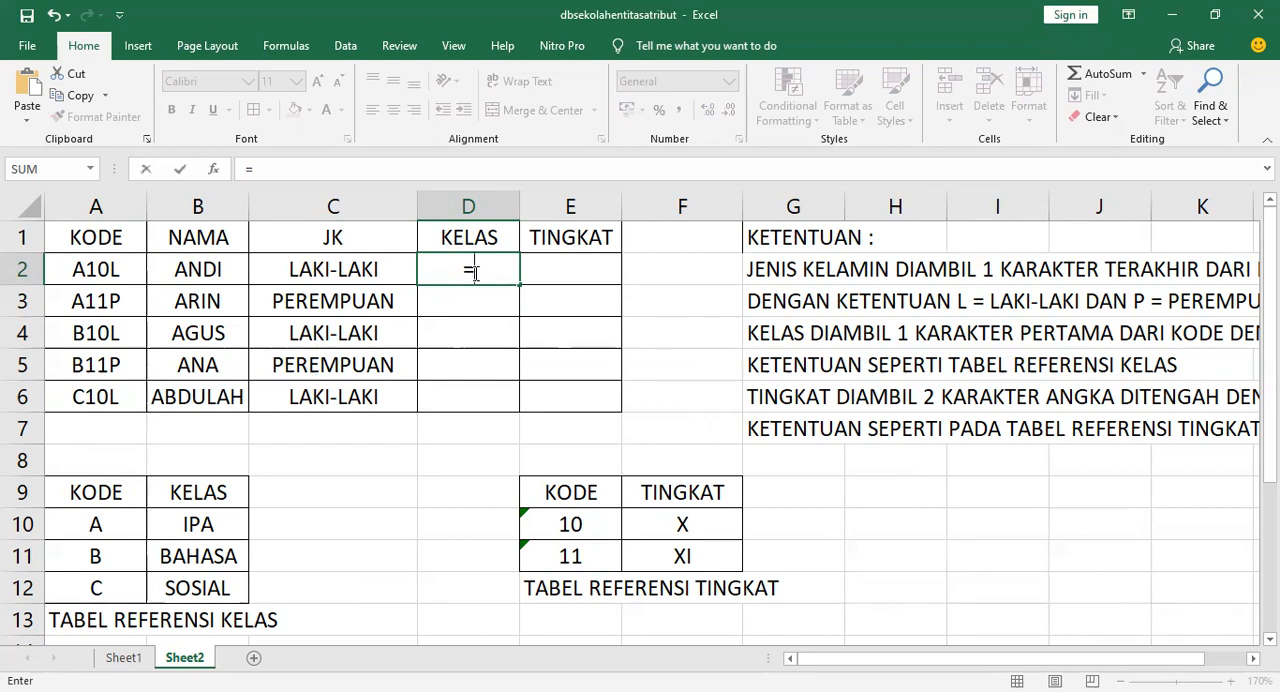
pyautogui.write('VLOOKUP(')
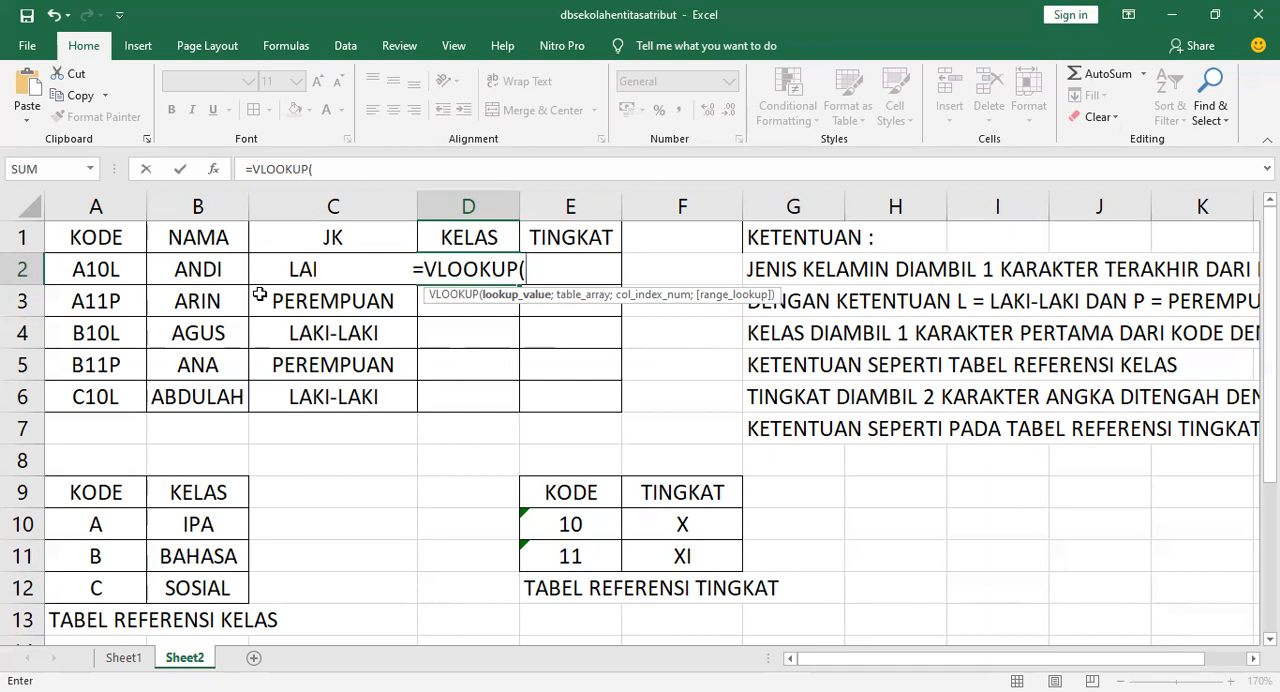
pyautogui.write('LEFT(')
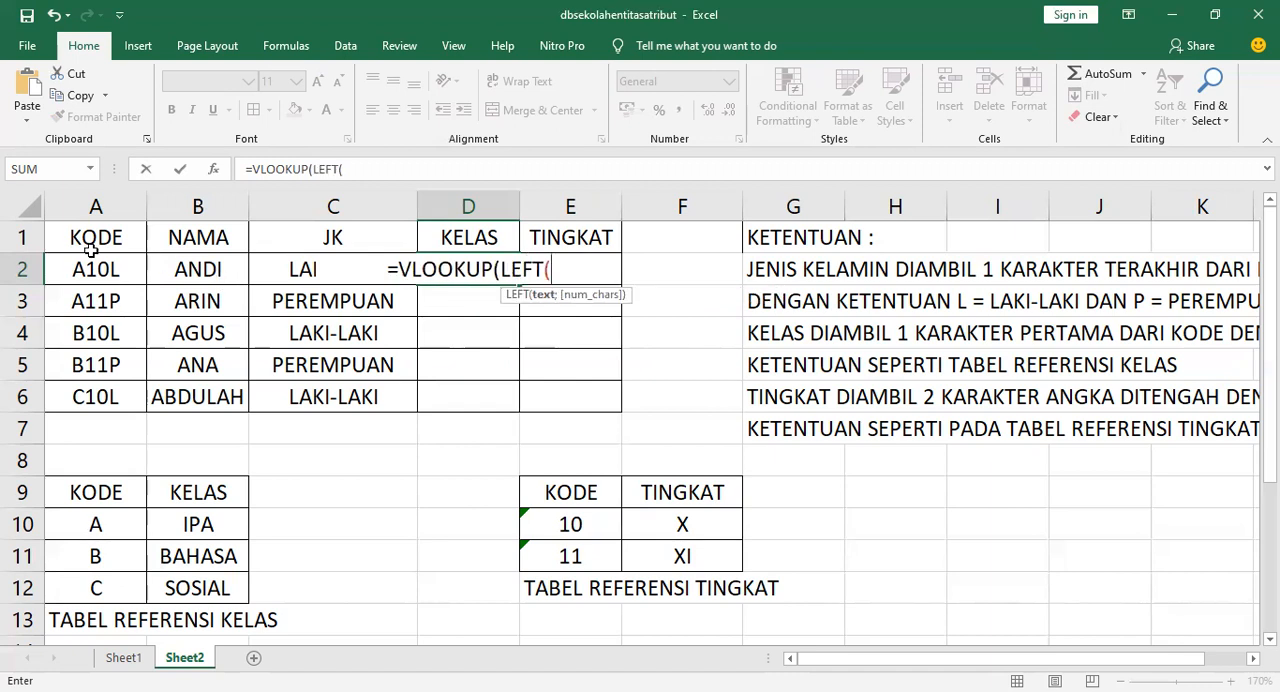
pyautogui.click(88, 260)
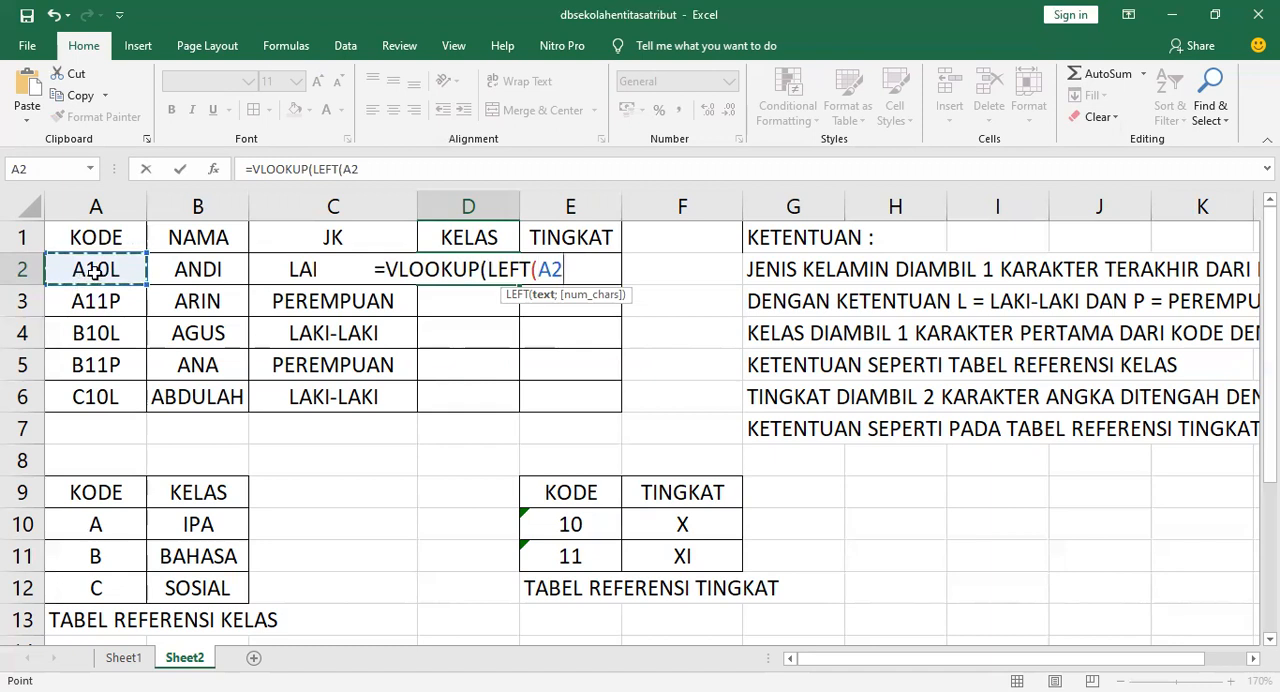
pyautogui.write(';1)')
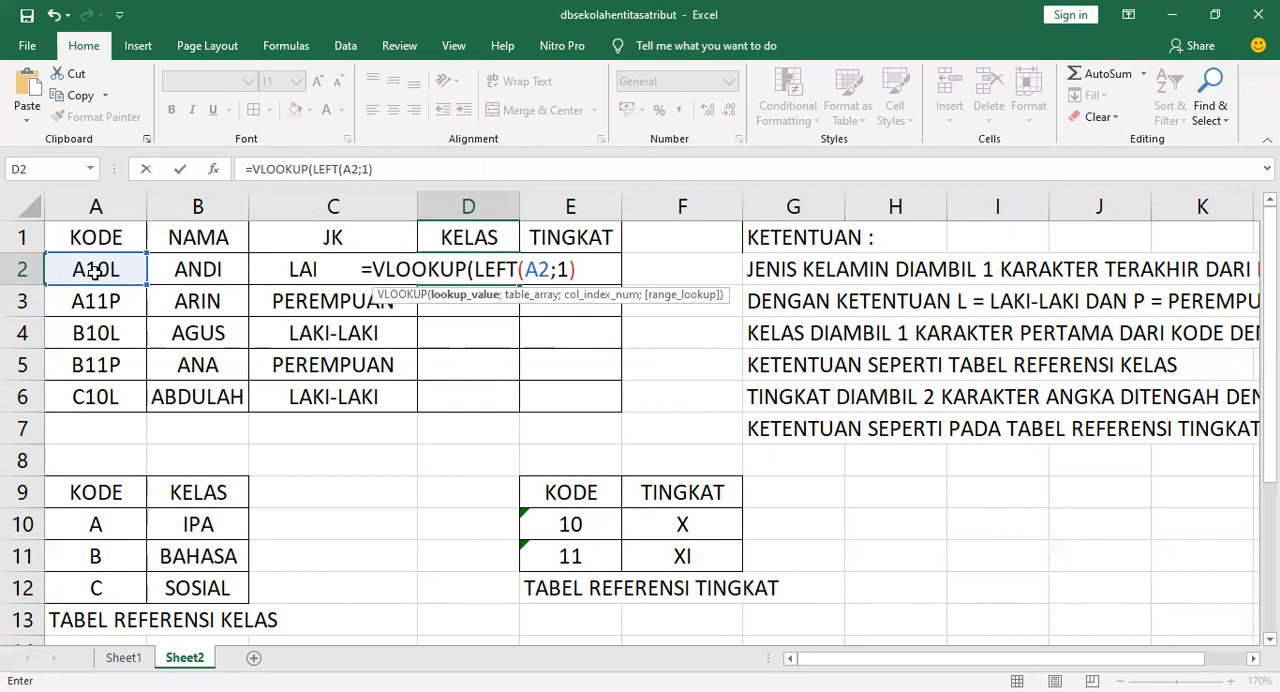
pyautogui.write(';')
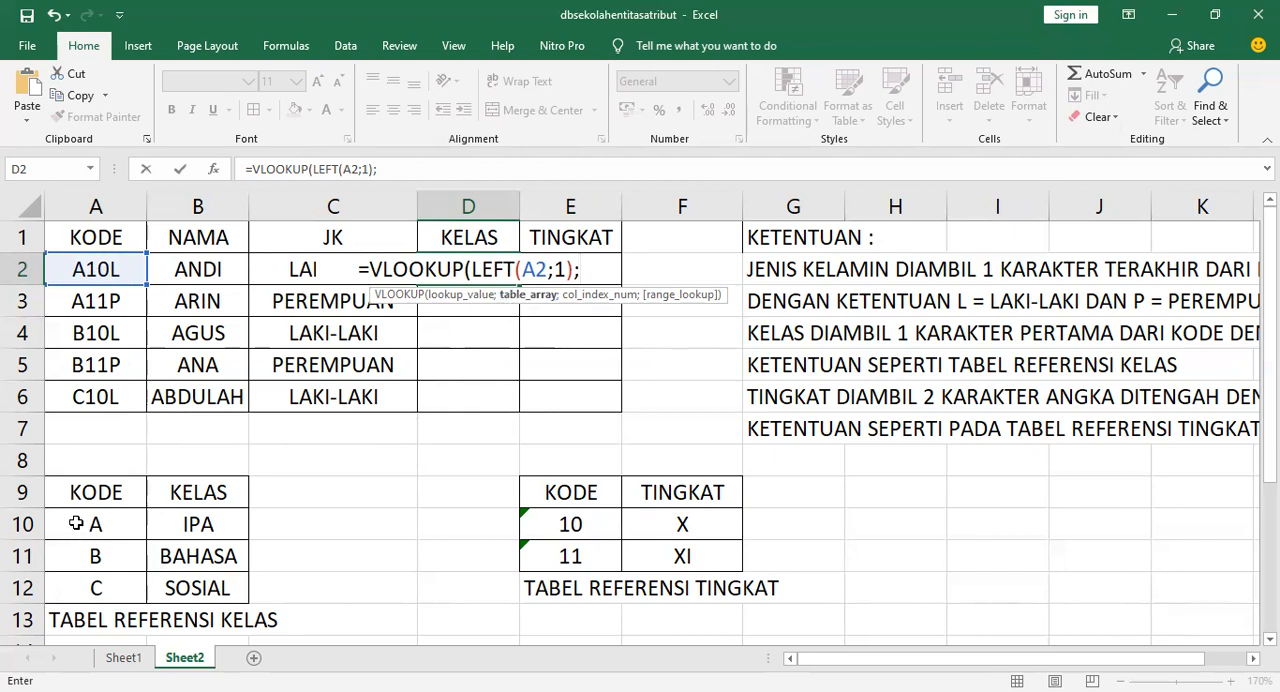
# Complete the D2 formula with the absolute class table $A$10:$B$12 and column 2, enter it, and fill it down to D6
pyautogui.moveTo(76, 523); pyautogui.dragTo(185, 588)
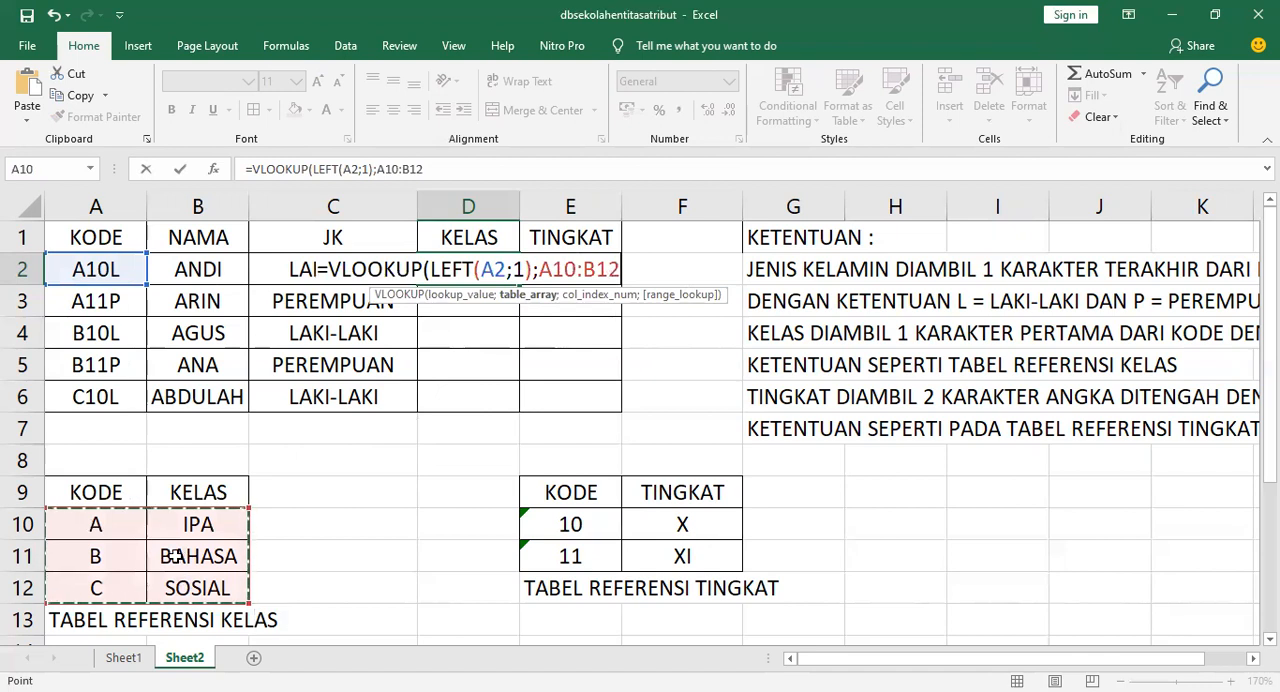
pyautogui.press('F4')
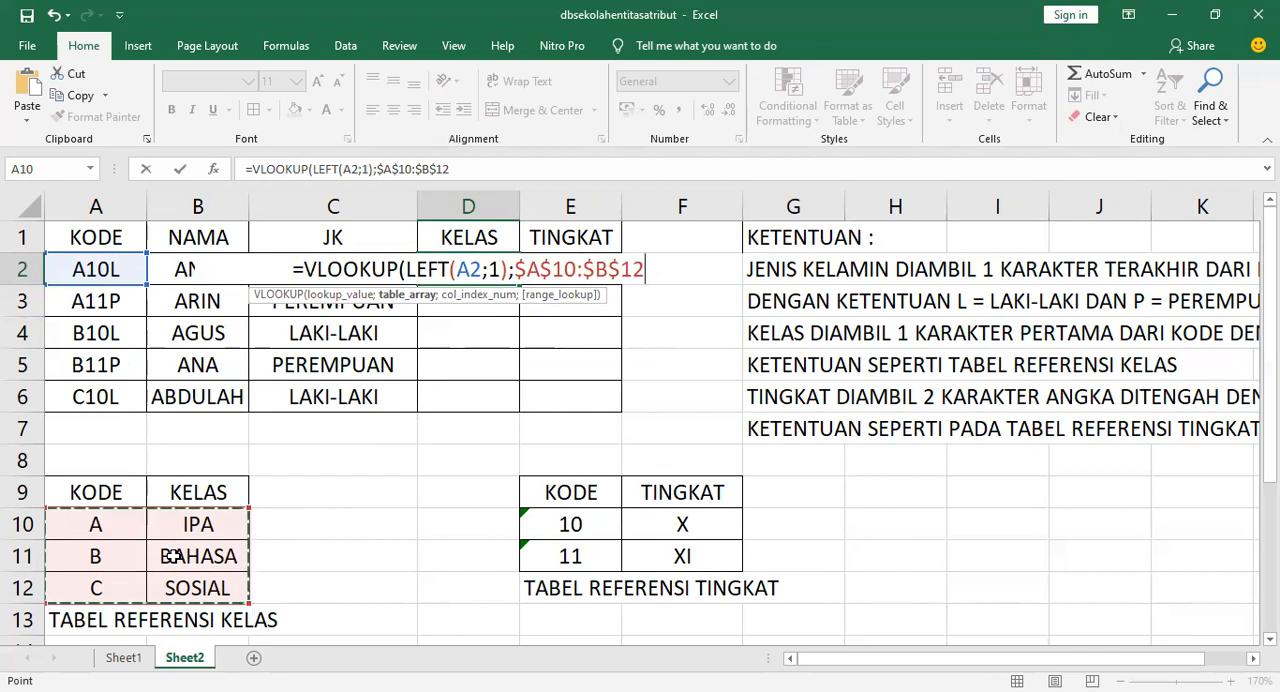
pyautogui.write(';')
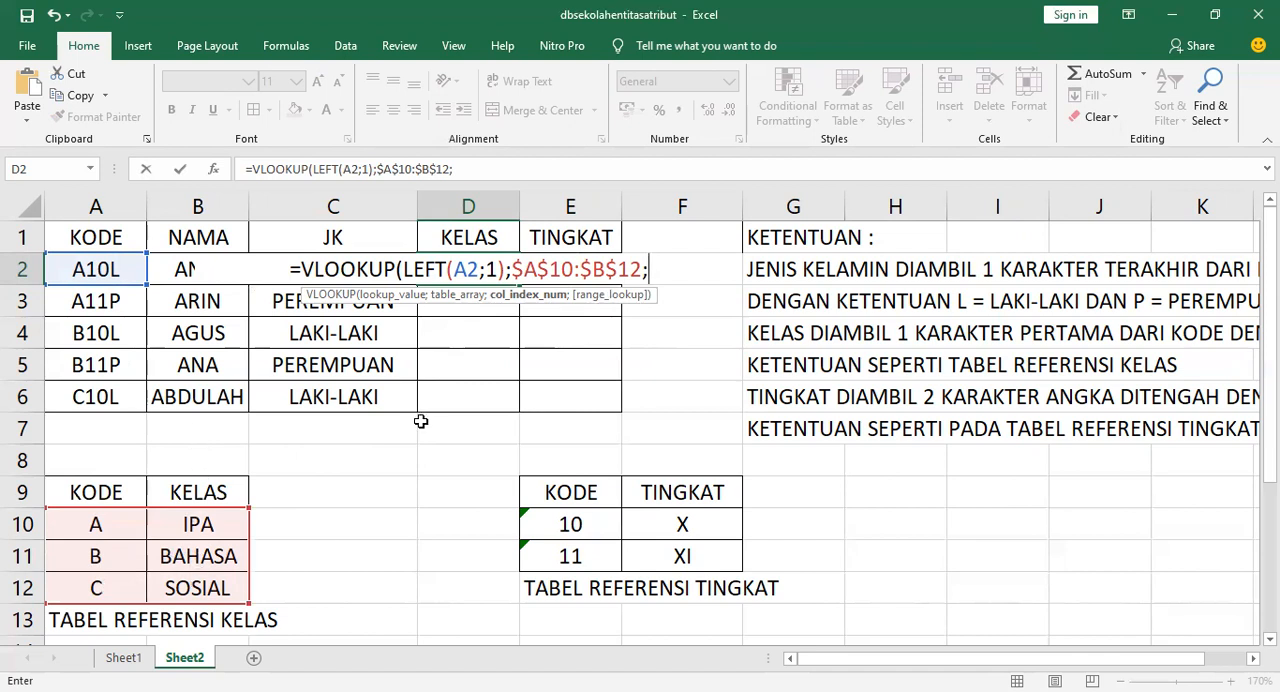
pyautogui.write('2)')
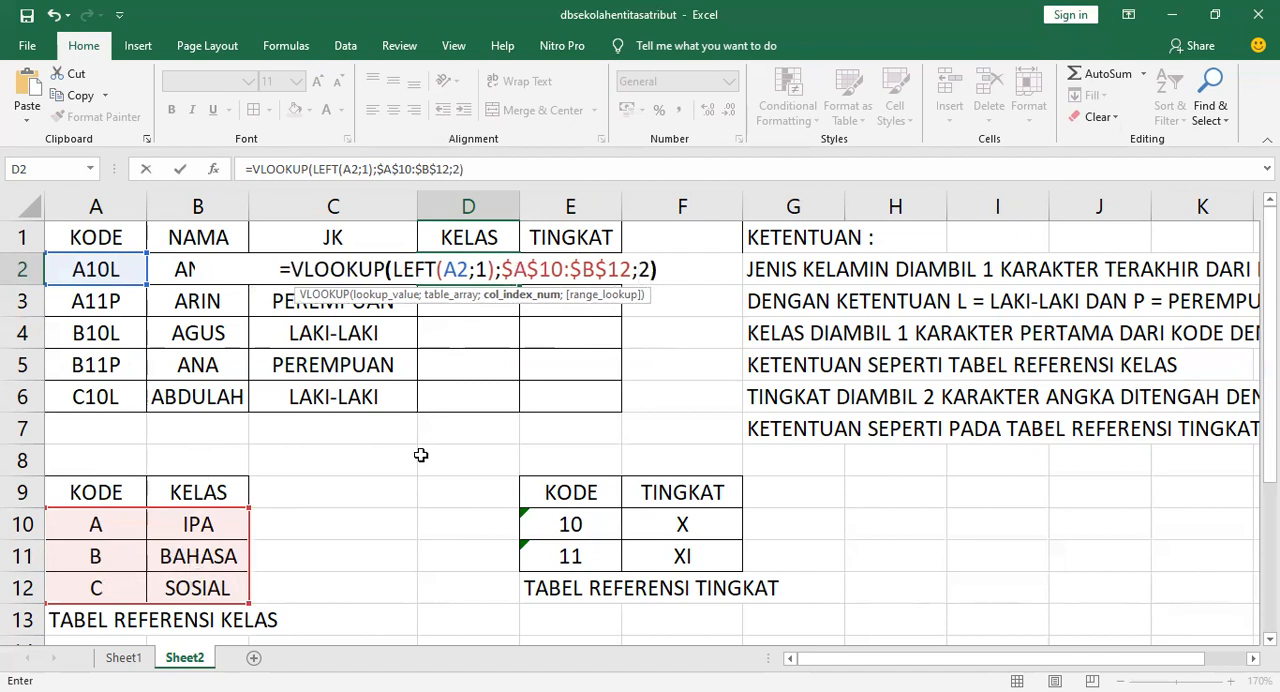
pyautogui.press('Return')
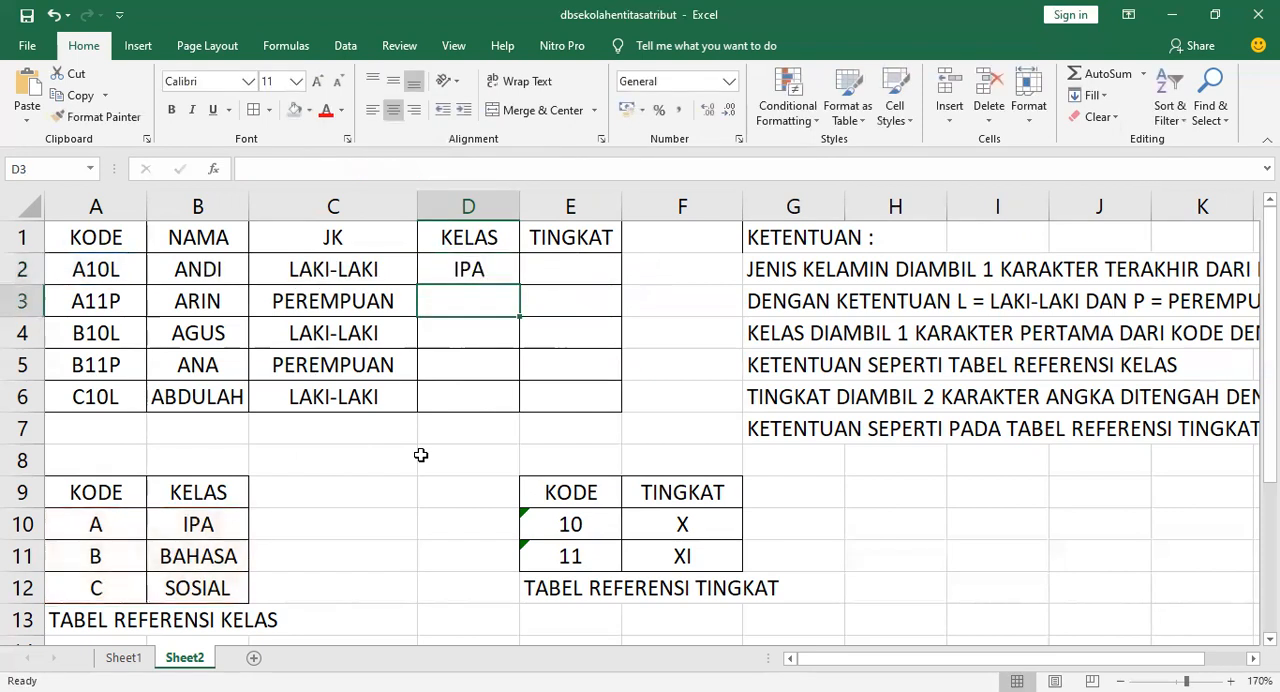
pyautogui.click(478, 270)
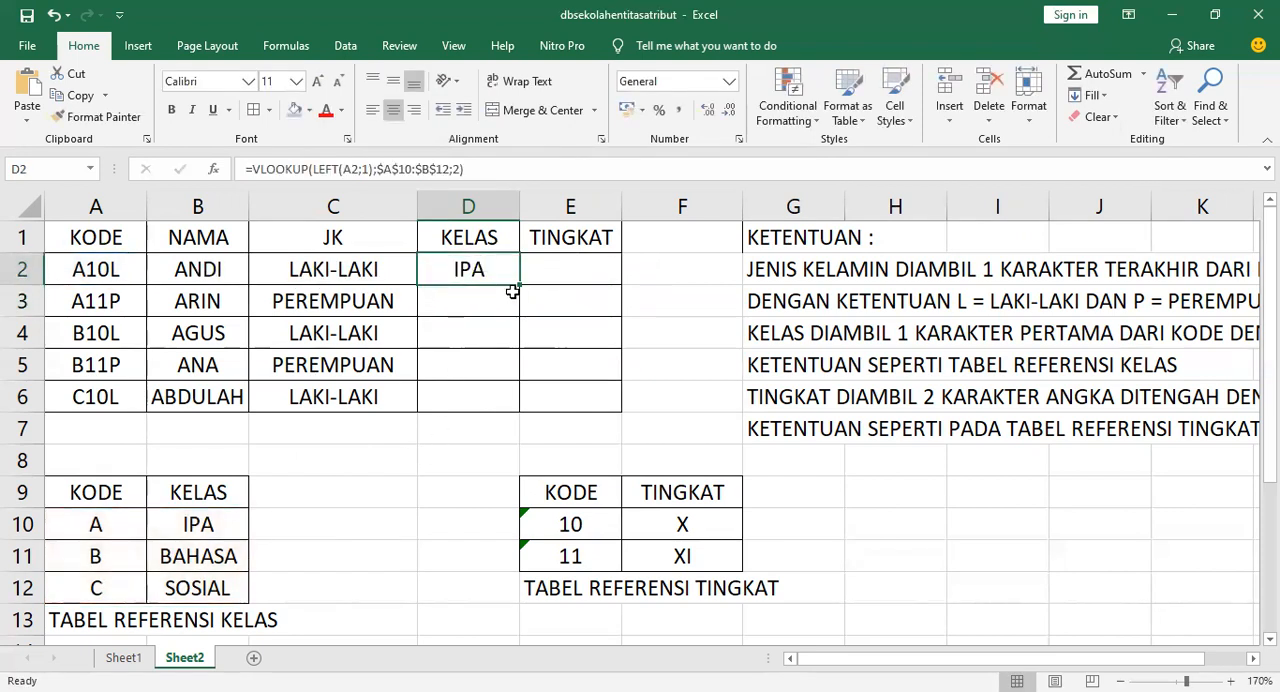
pyautogui.moveTo(521, 283); pyautogui.dragTo(489, 403)
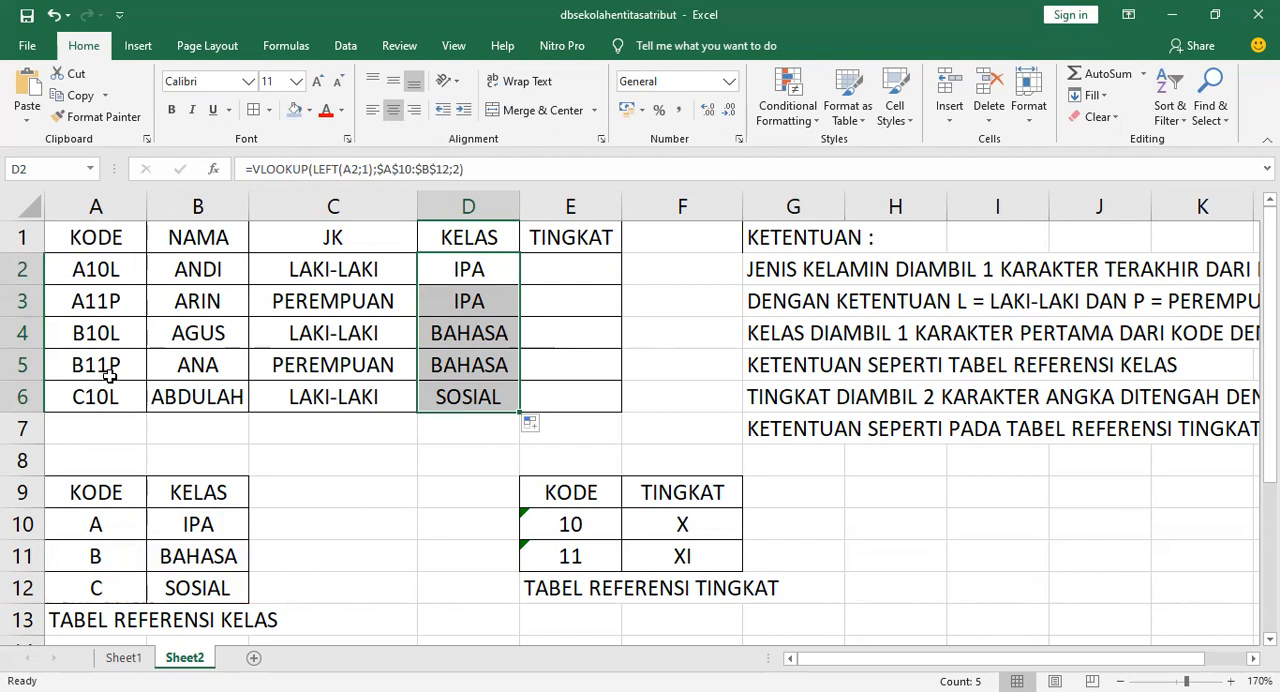
# Start a VLOOKUP formula in E2 using MID(A2;2;2) as the lookup value
pyautogui.click(535, 277)
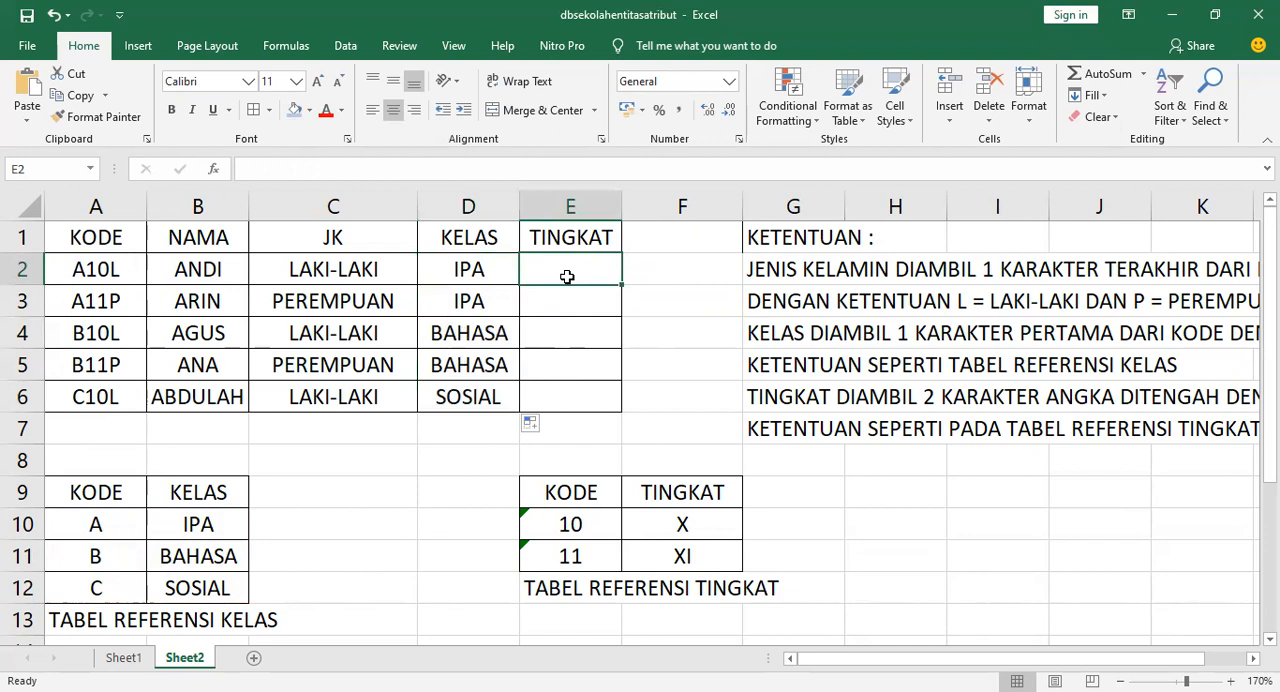
pyautogui.write('=')
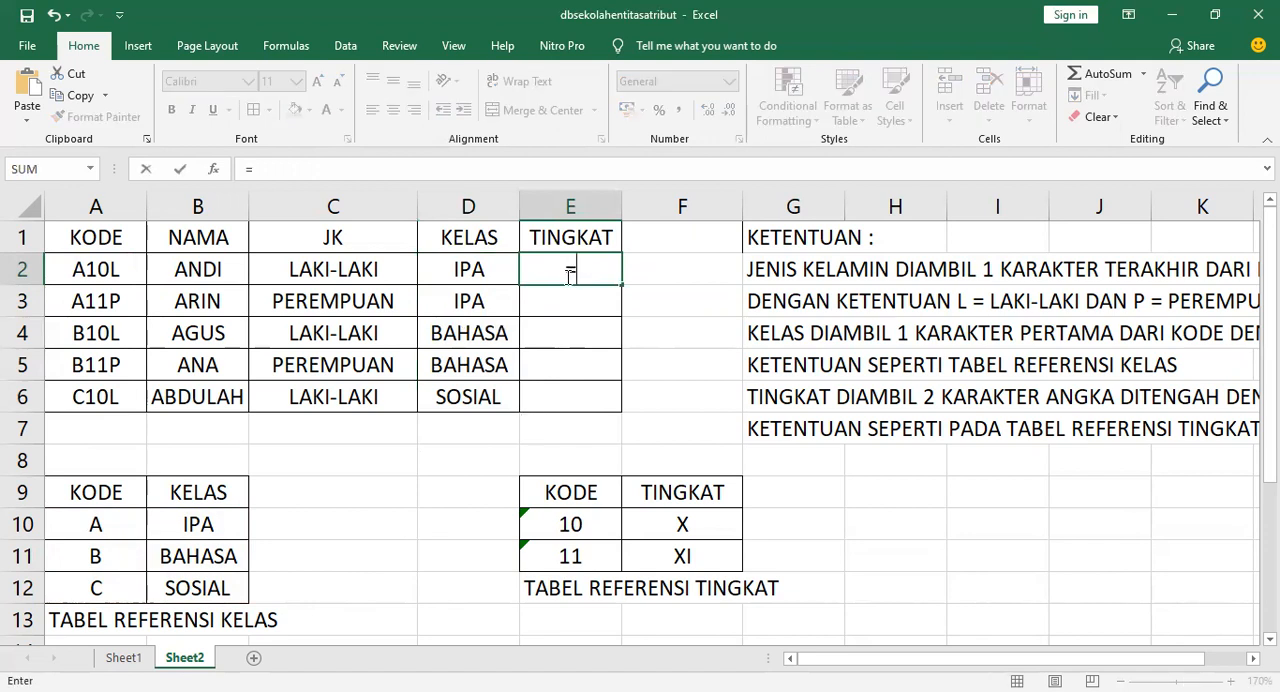
pyautogui.write('VLOOKUP(')
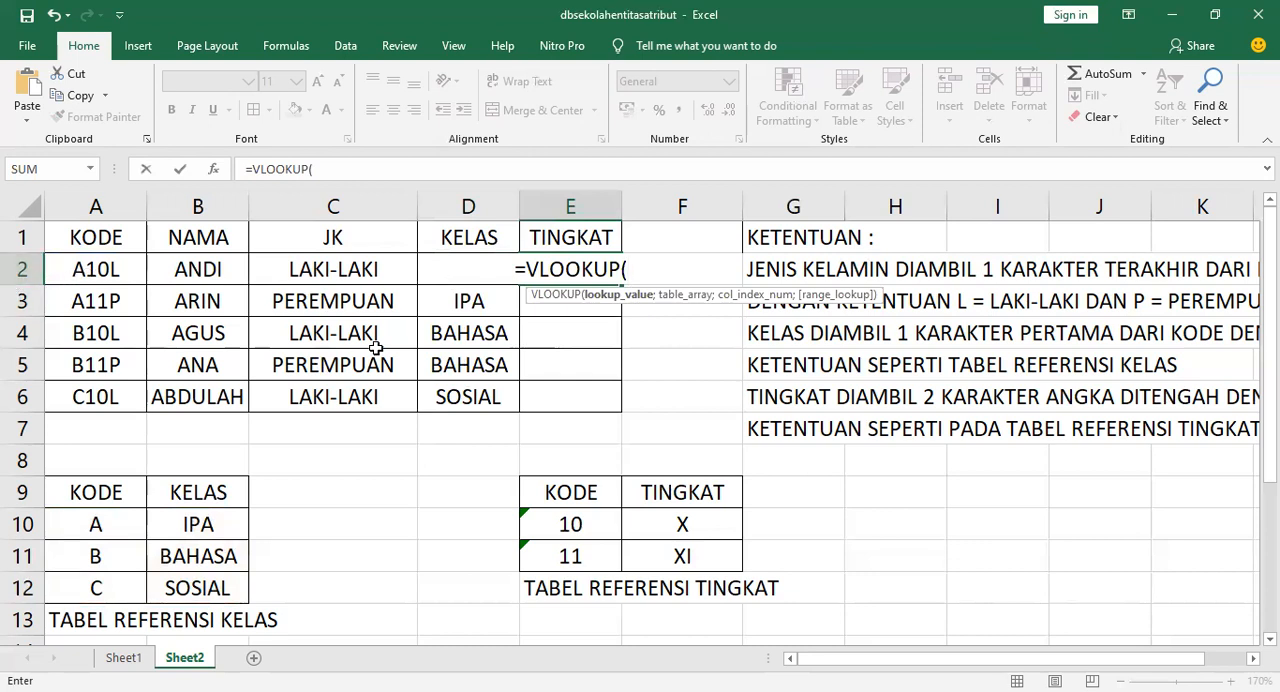
pyautogui.write('MID(')
pyautogui.click(105, 262)
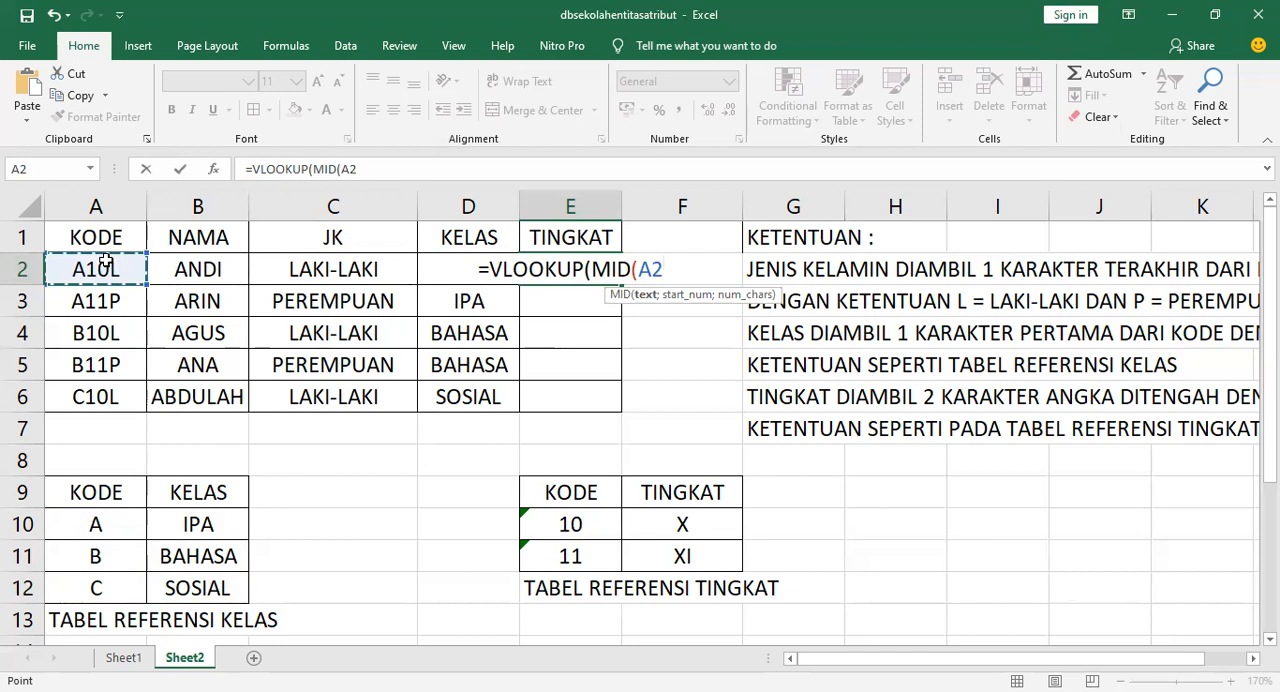
pyautogui.write(';')
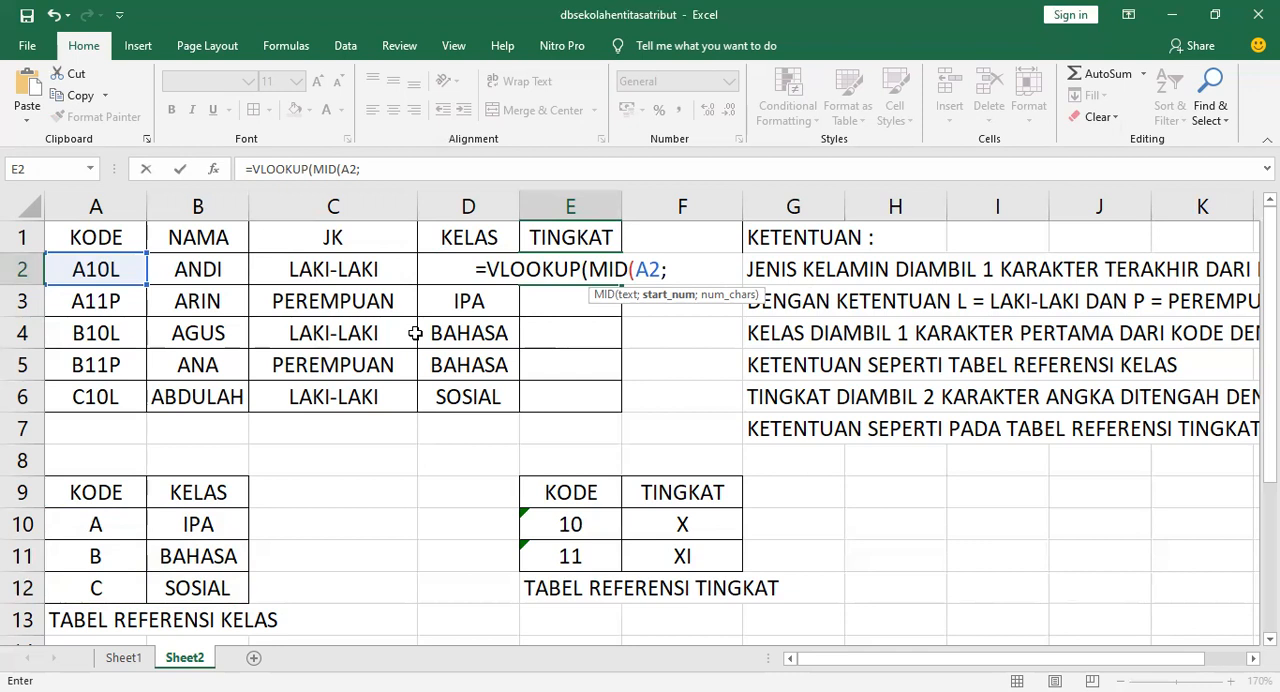
pyautogui.write('2')
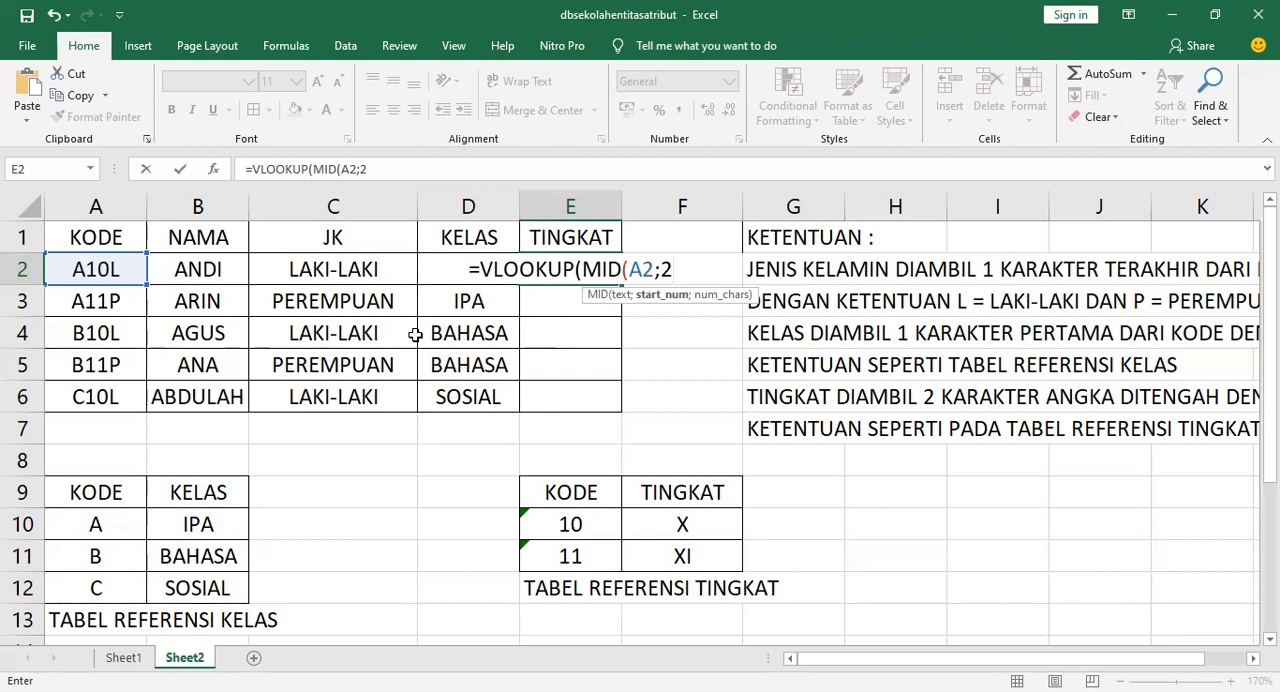
pyautogui.write(';2)')
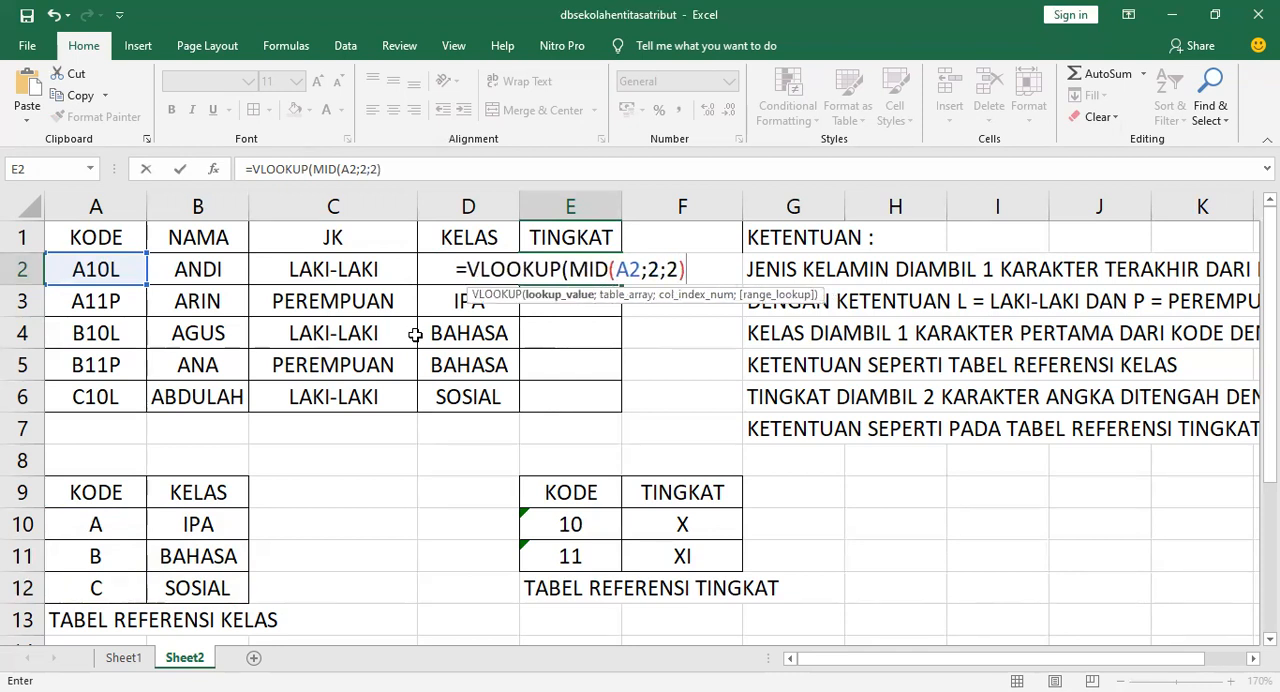
pyautogui.write(';')
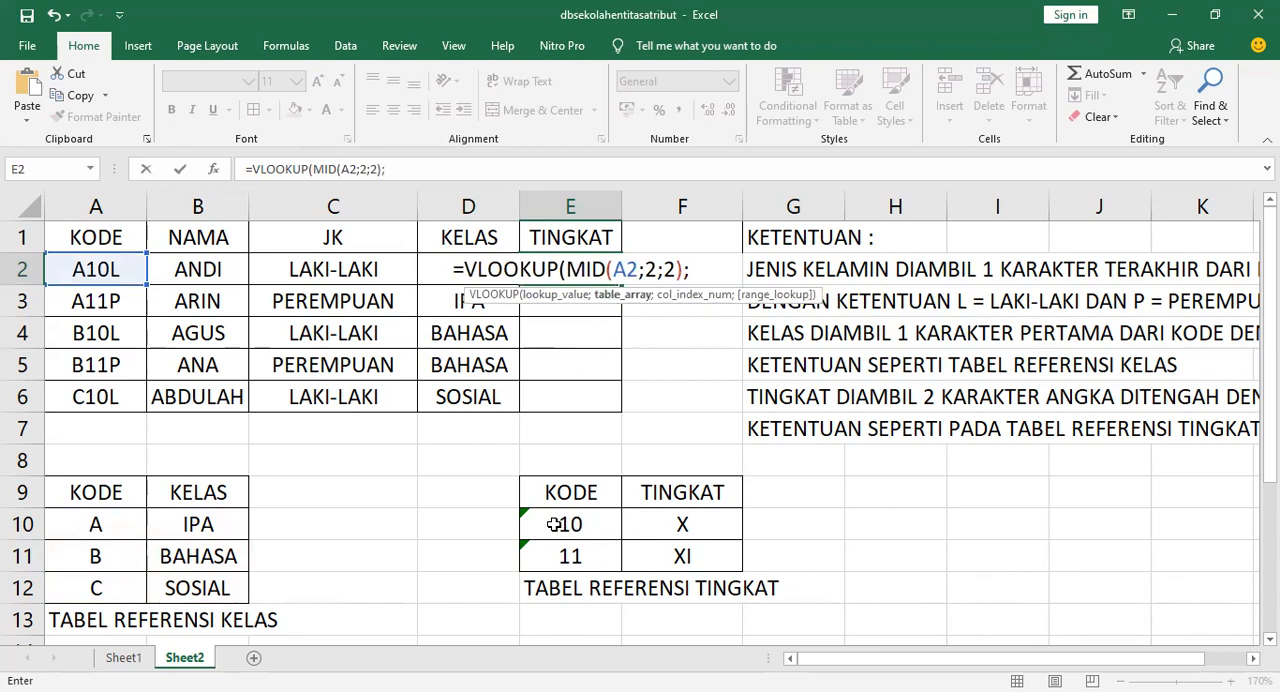
# Complete the E2 formula with the absolute tingkat table $E$10:$F$11 and column 2, enter it, and fill it down to E6
pyautogui.moveTo(553, 524); pyautogui.dragTo(668, 555)
pyautogui.press('F4')
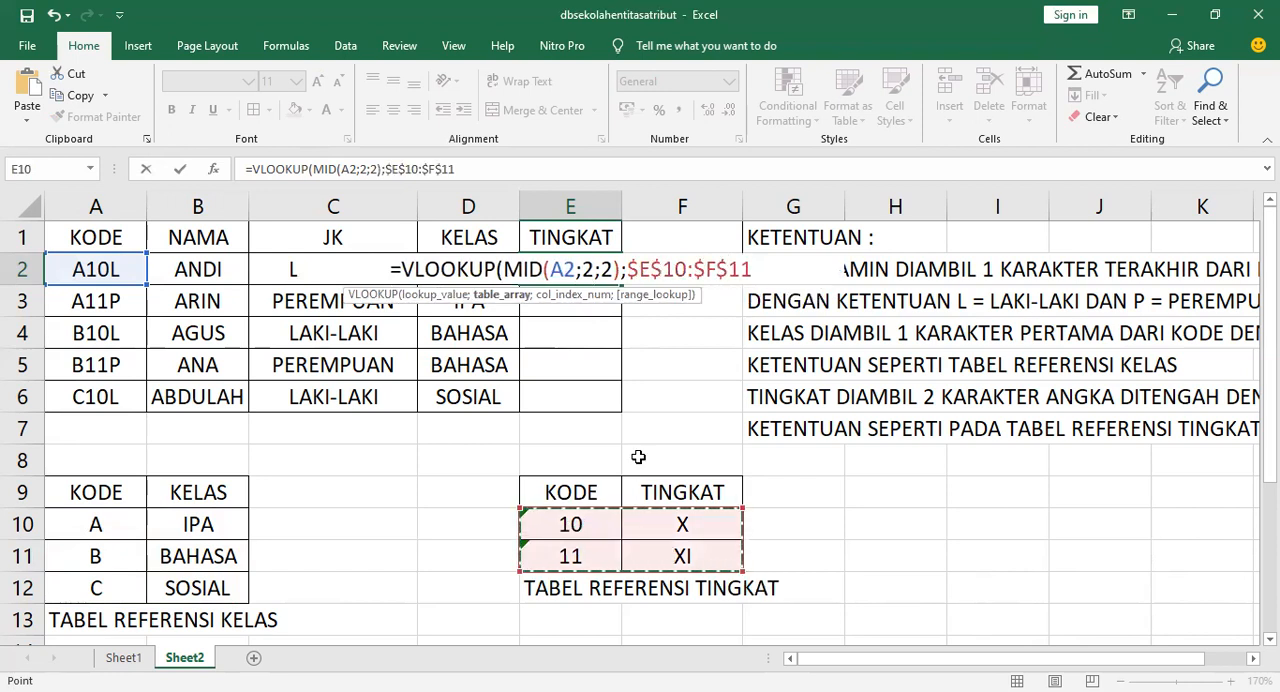
pyautogui.write(';')
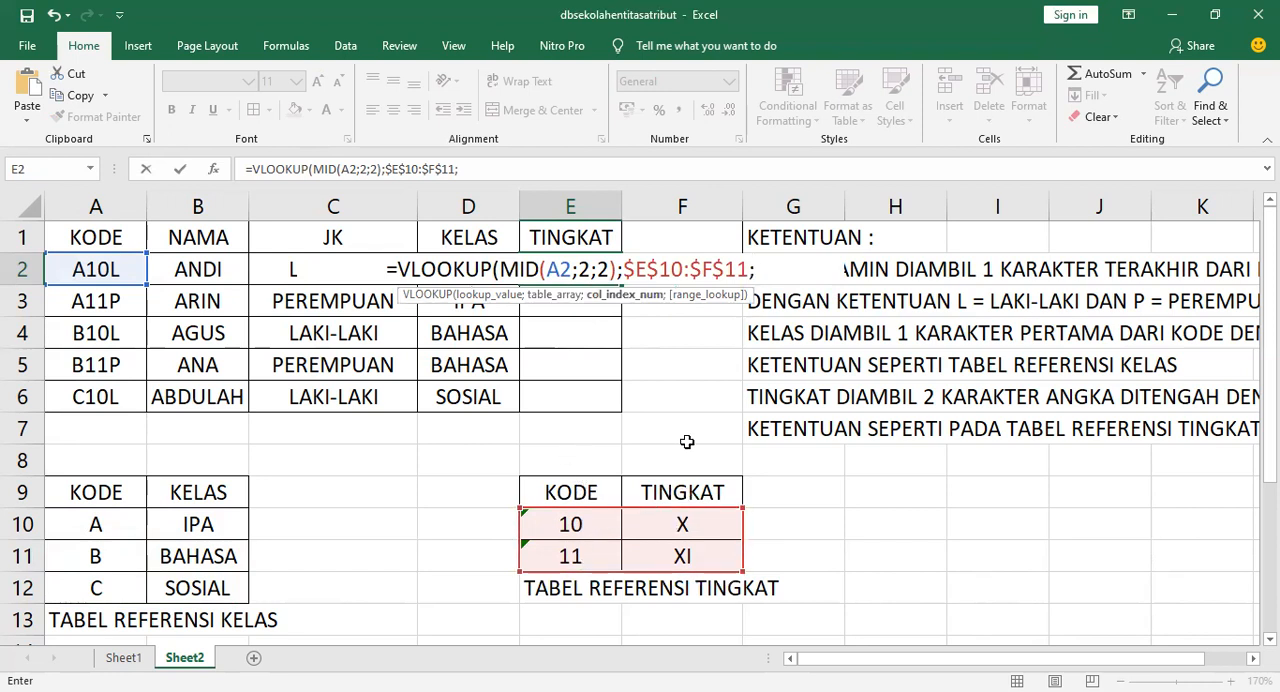
pyautogui.write('2')
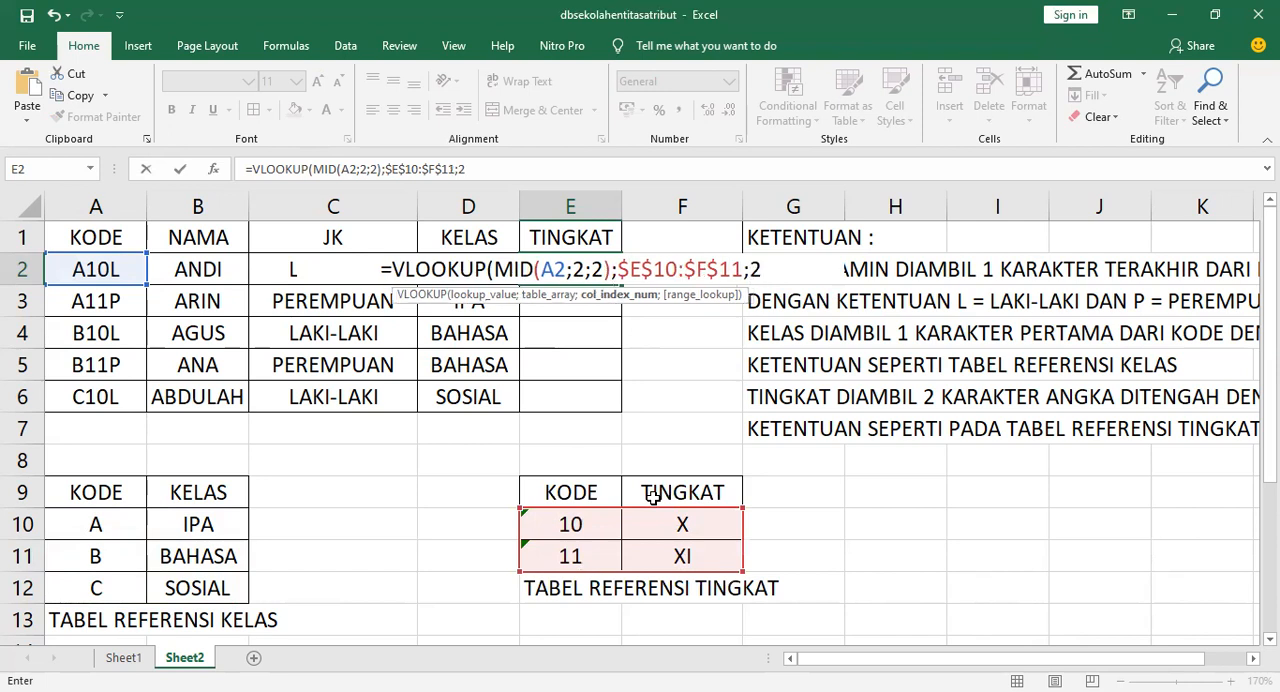
pyautogui.write(')')
pyautogui.press('Return')
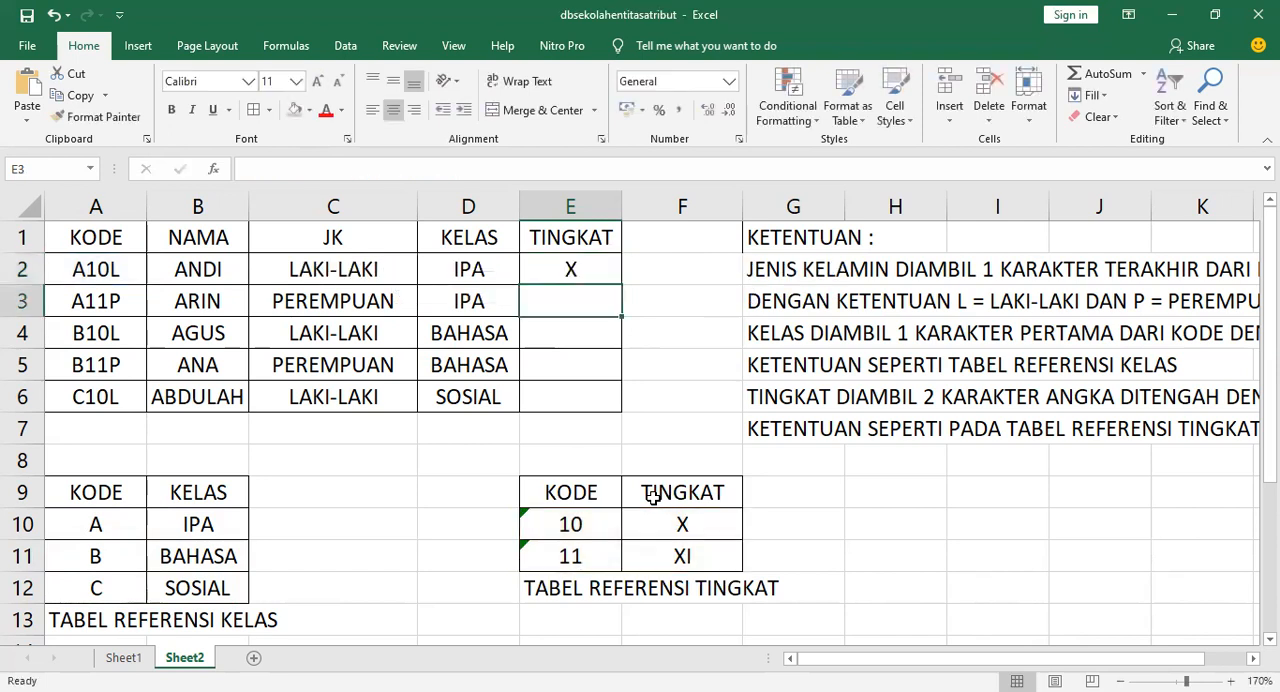
pyautogui.click(600, 266)
pyautogui.moveTo(624, 286); pyautogui.dragTo(612, 405)
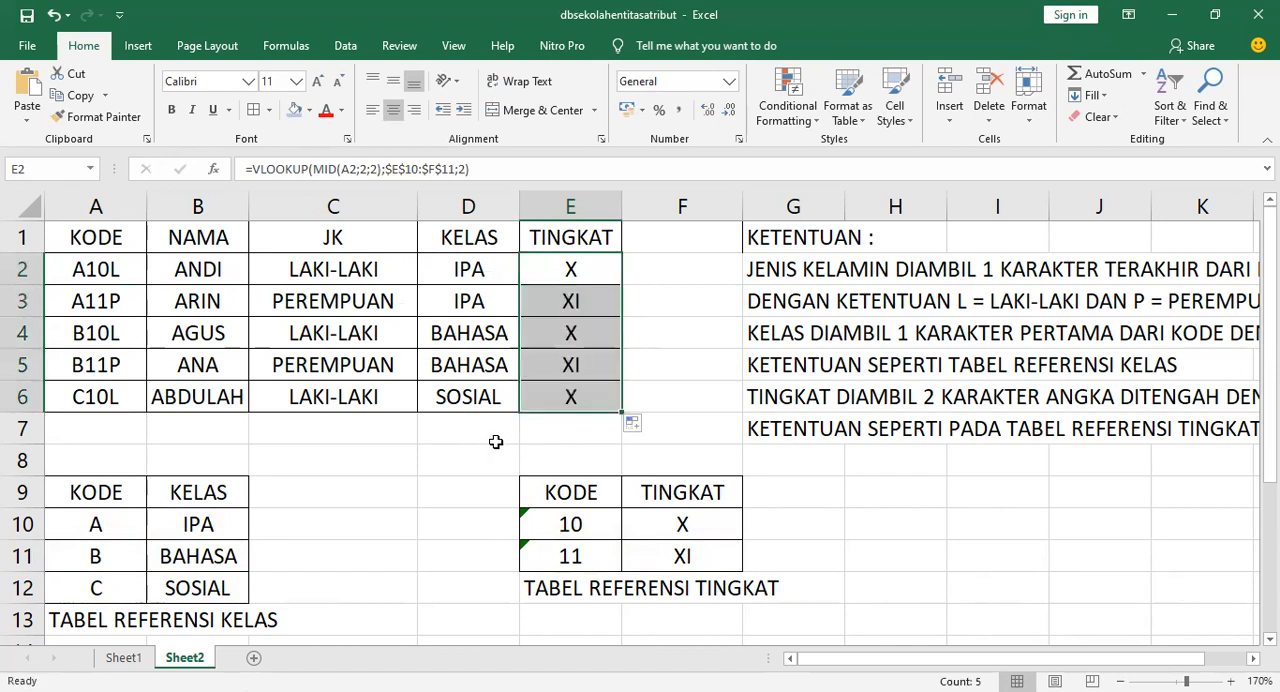
pyautogui.click(495, 441)
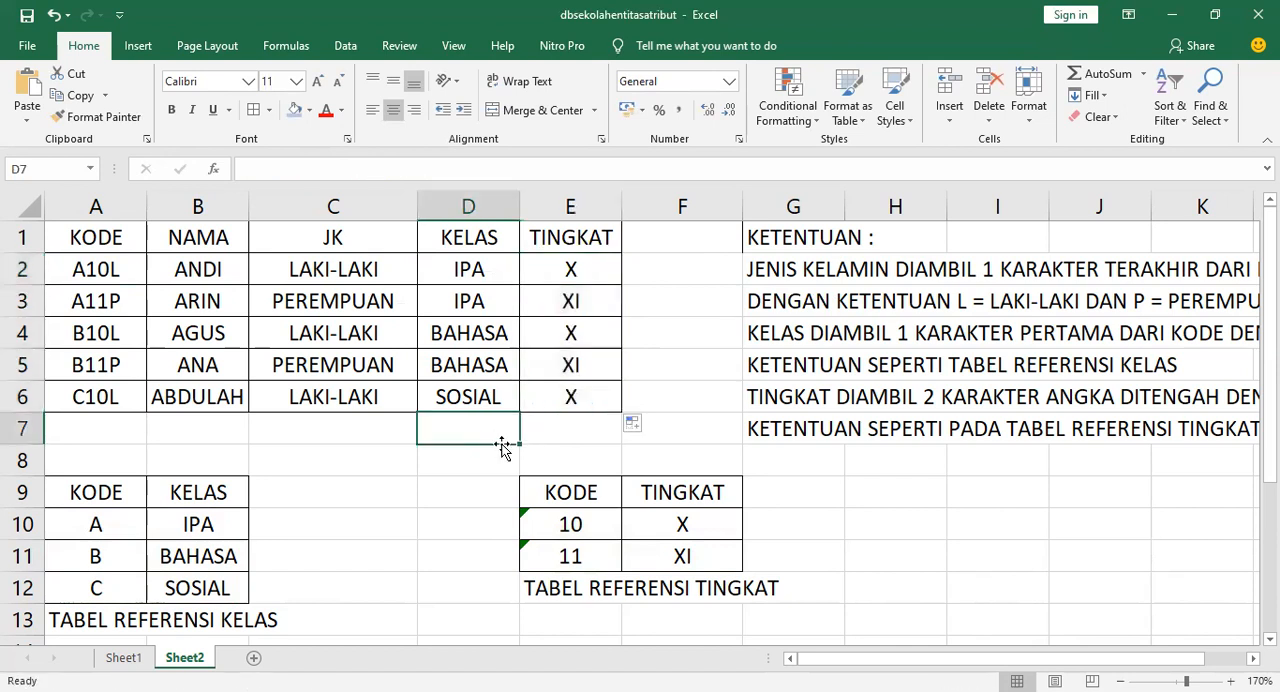
pyautogui.click(164, 268)
pyautogui.doubleClick(175, 269)
pyautogui.doubleClick(176, 270)
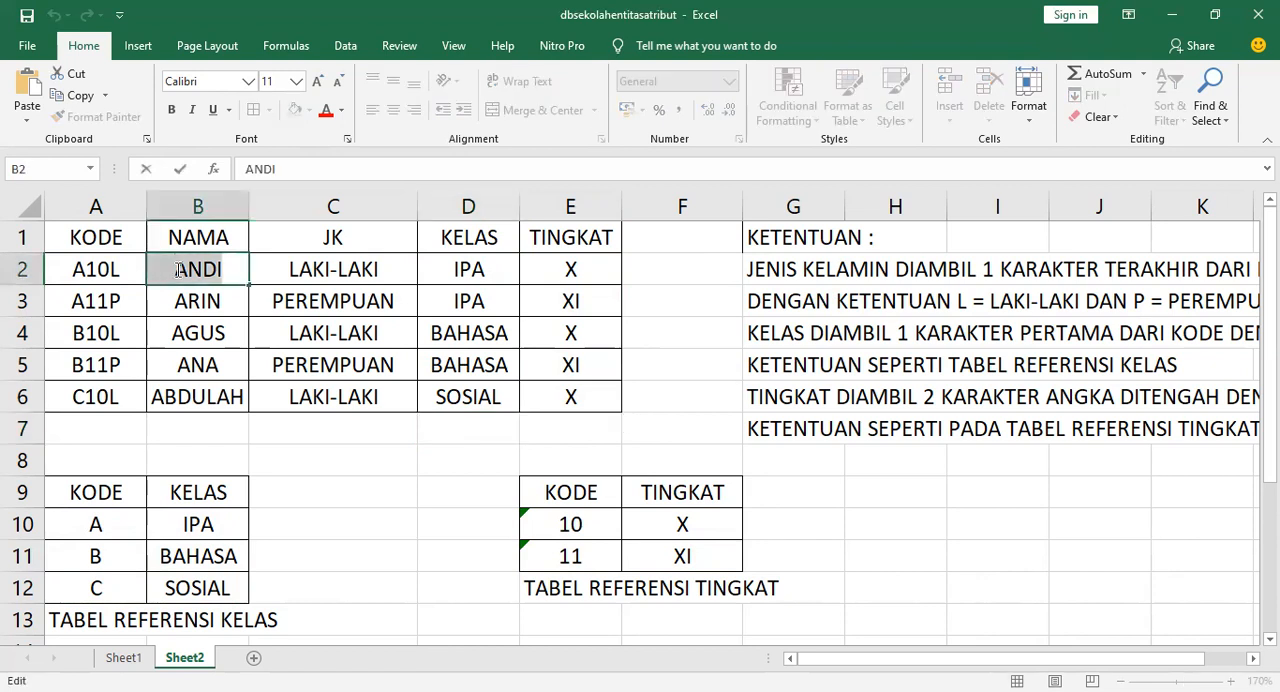
pyautogui.click(457, 486)
pyautogui.click(180, 276)
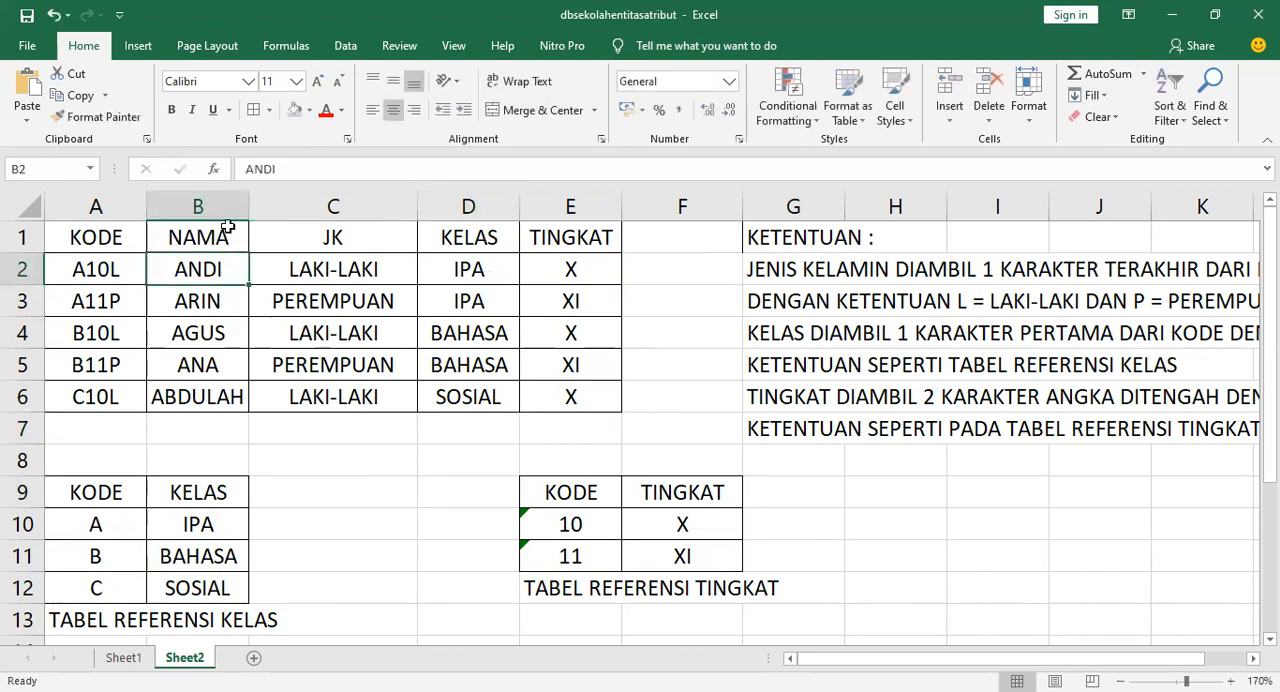
pyautogui.click(372, 109)
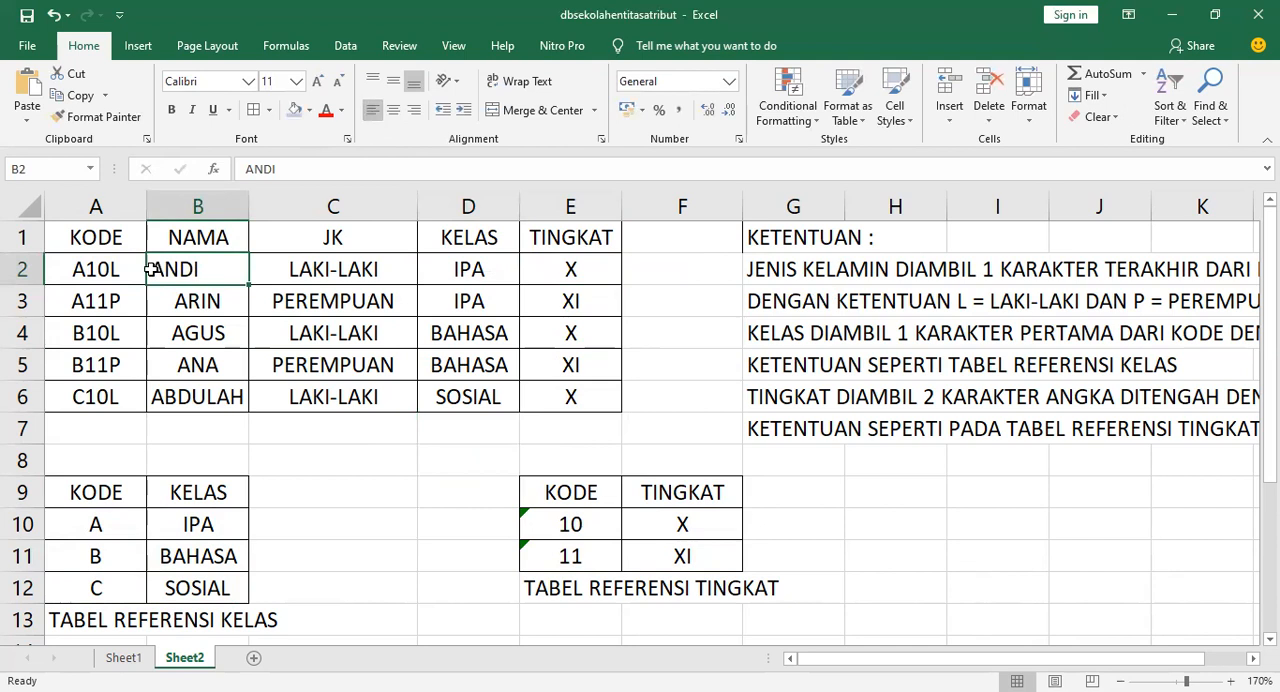
# Turn the C2 formula into displayed text by adding a leading apostrophe
pyautogui.doubleClick(285, 268)
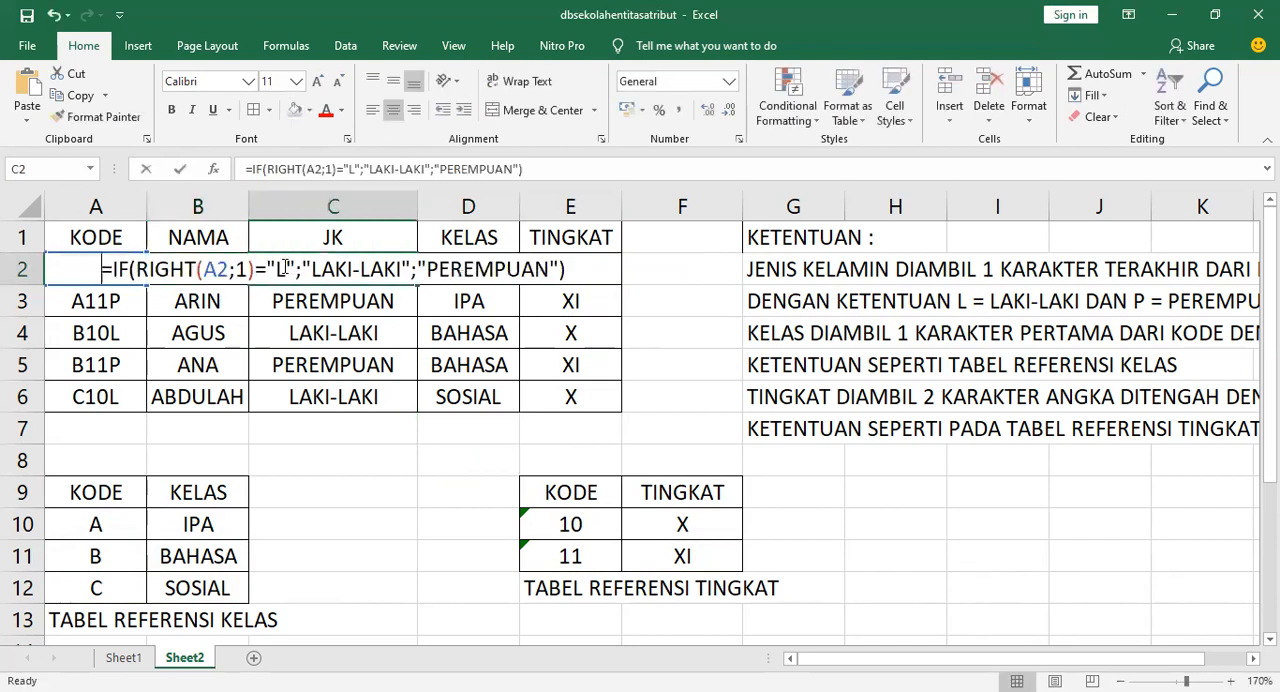
pyautogui.moveTo(300, 270); pyautogui.dragTo(386, 257)
pyautogui.click(198, 273)
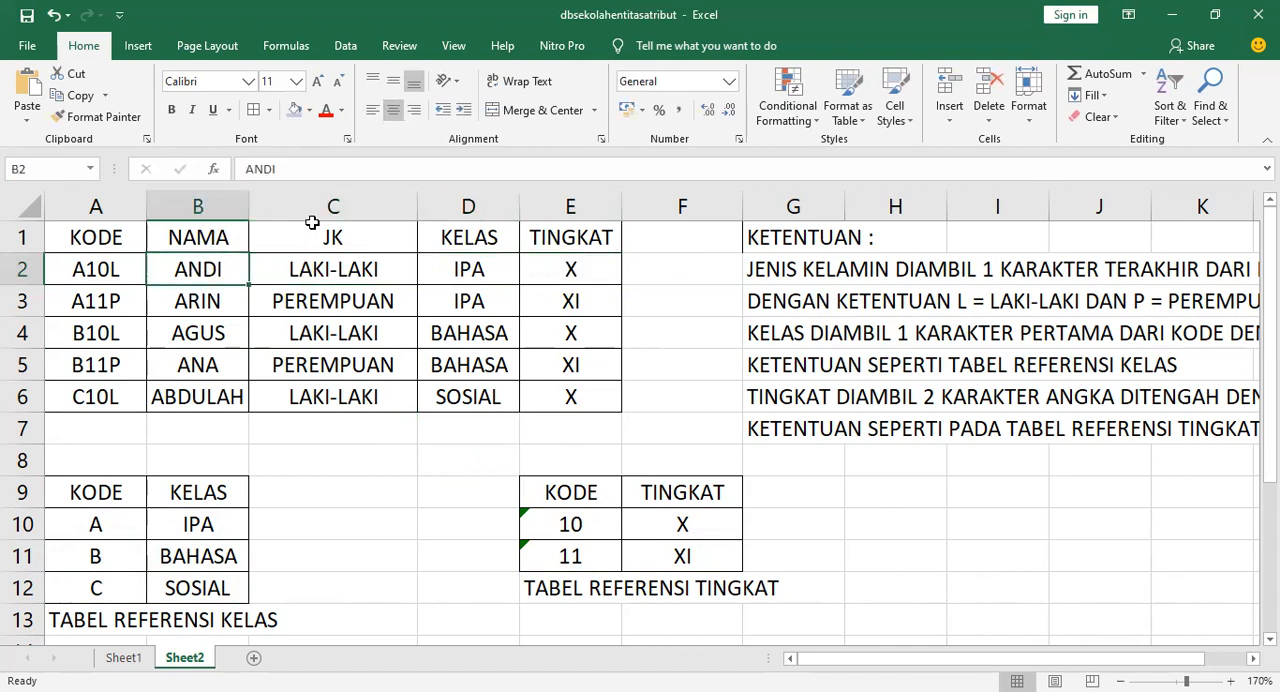
pyautogui.doubleClick(295, 270)
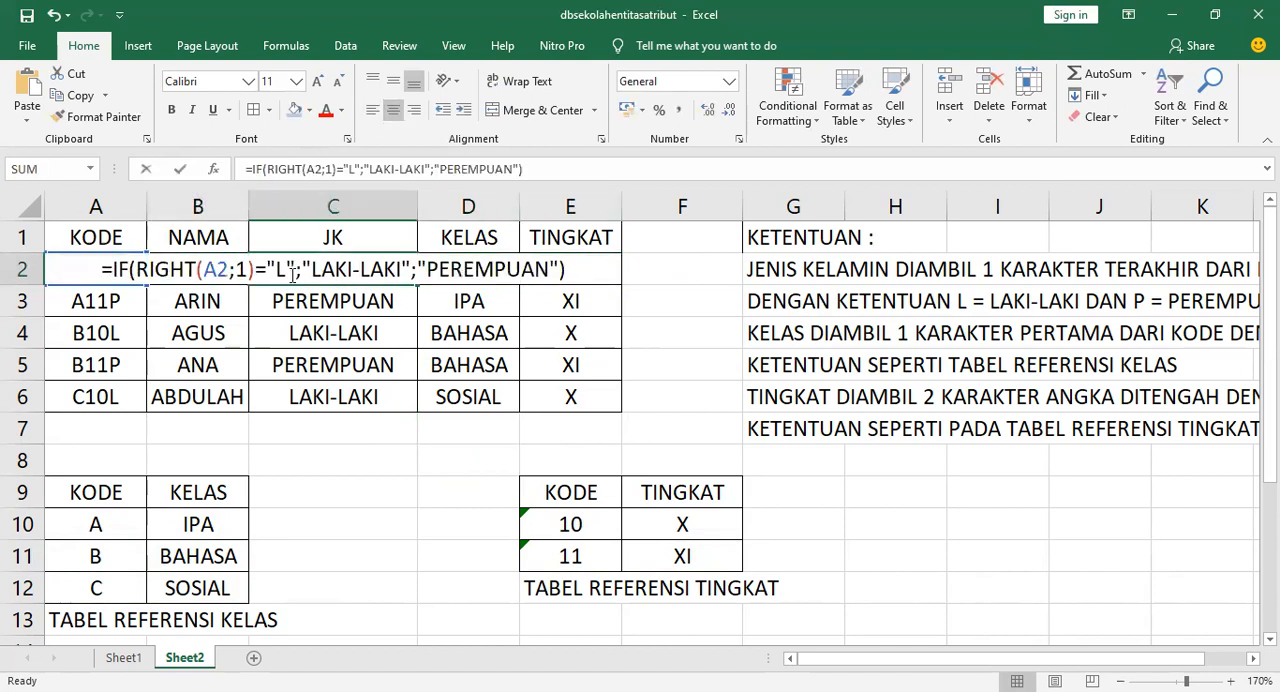
pyautogui.click(103, 269)
pyautogui.write("'")
pyautogui.press('Return')
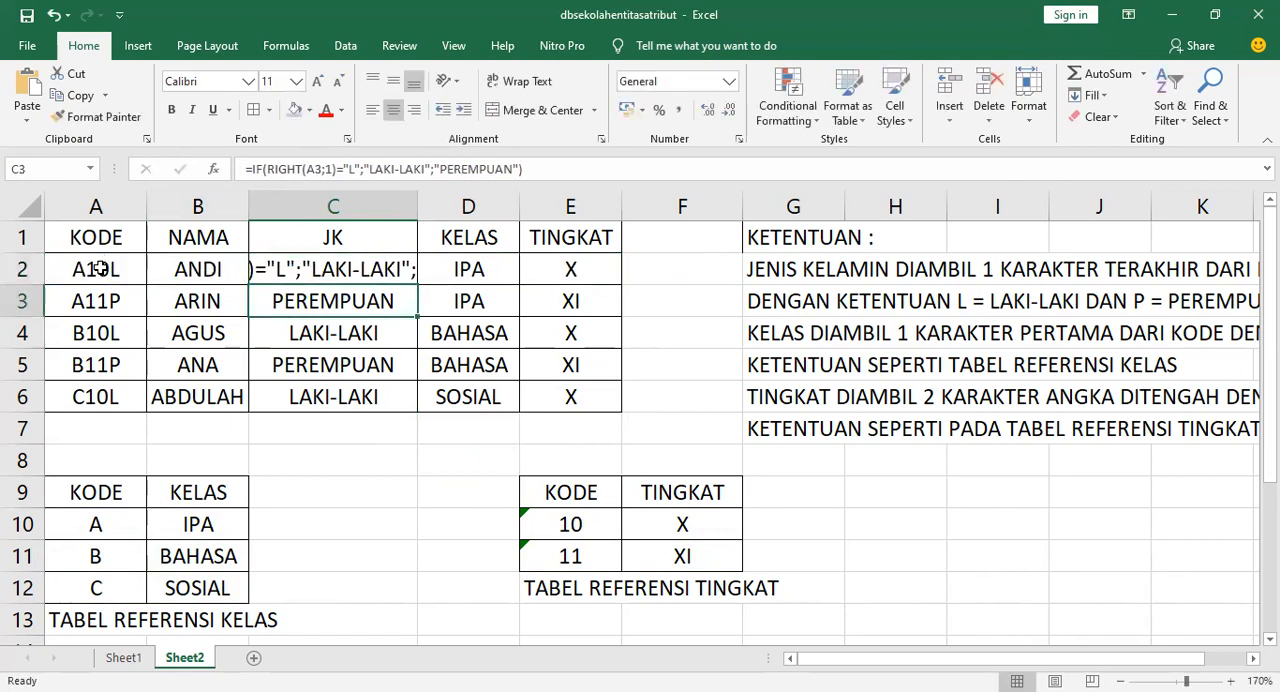
# Inspect the formulas in the JK, KELAS and TINGKAT cells of row 2
pyautogui.click(345, 270)
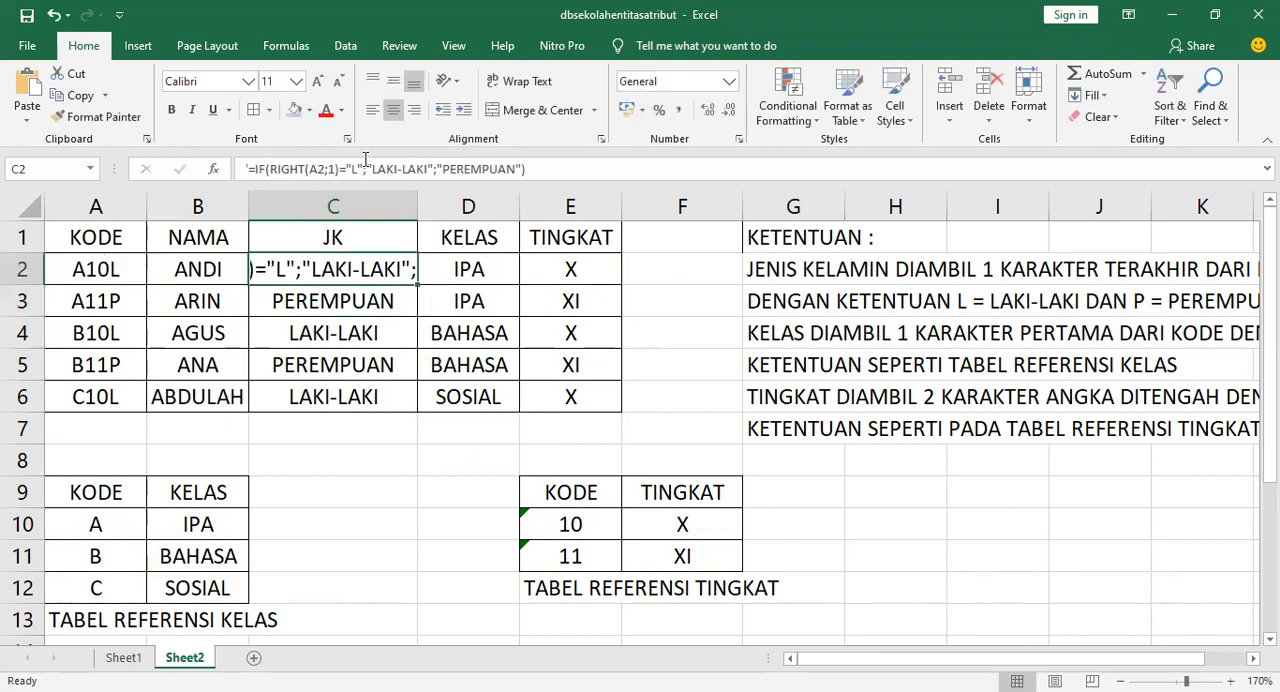
pyautogui.moveTo(449, 271); pyautogui.dragTo(563, 270)
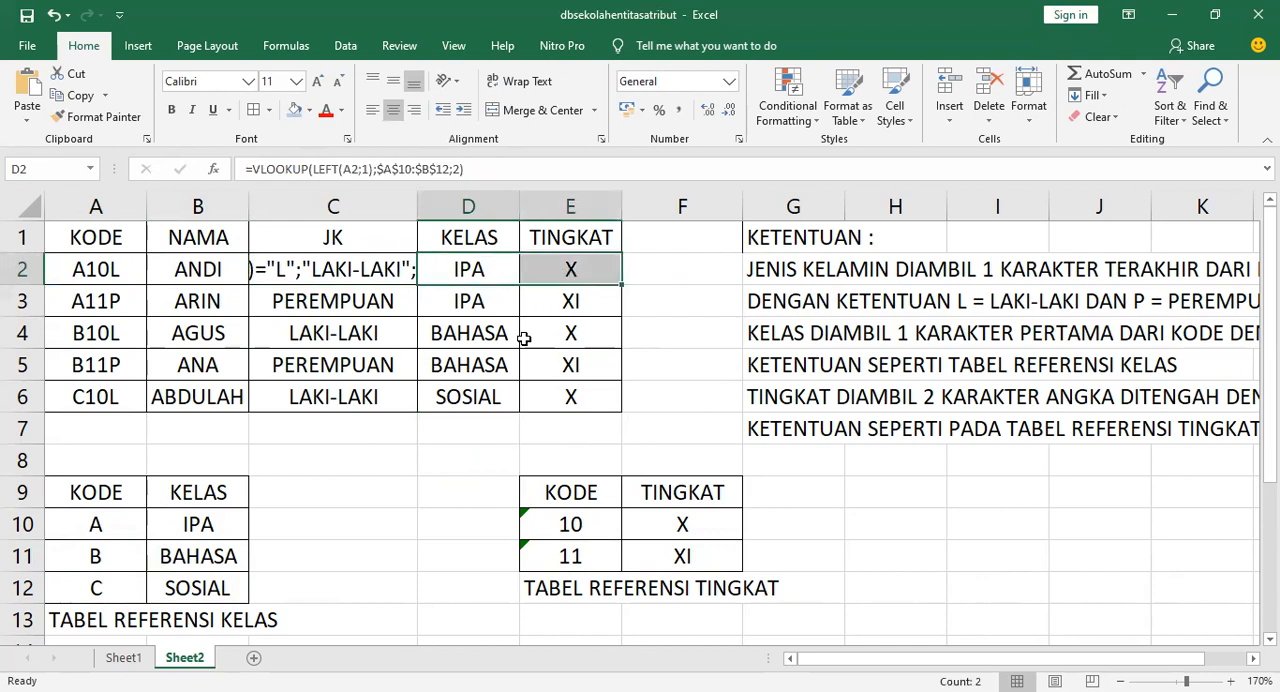
pyautogui.click(497, 273)
pyautogui.click(506, 489)
pyautogui.click(471, 262)
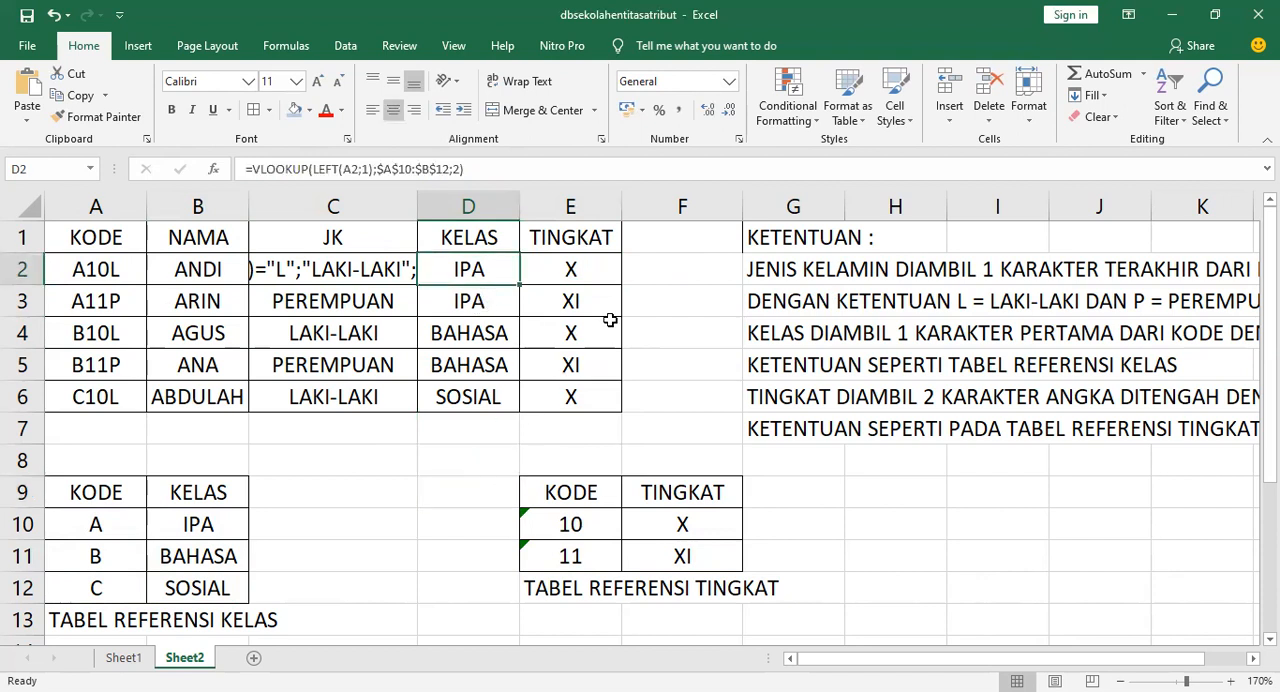
pyautogui.click(663, 272)
pyautogui.click(468, 266)
pyautogui.click(350, 260)
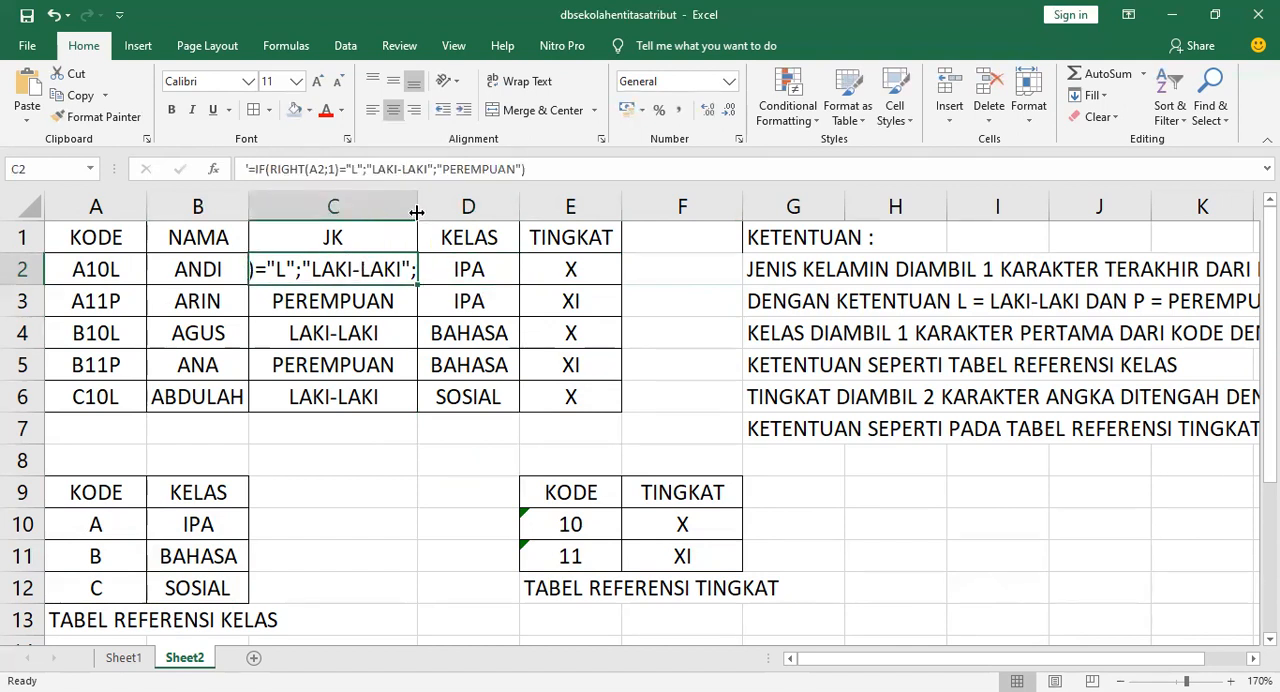
# Widen column C so more of the C2 formula text is displayed
pyautogui.moveTo(417, 212); pyautogui.dragTo(583, 207)
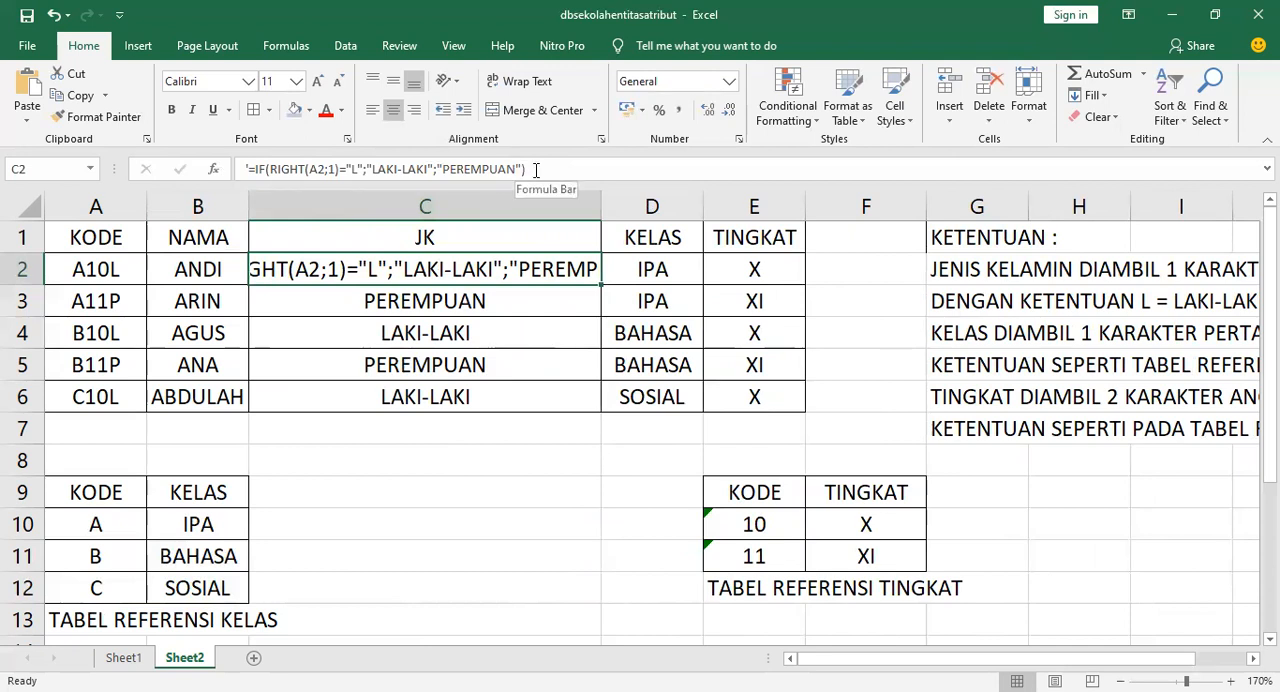
pyautogui.click(451, 428)
pyautogui.click(494, 452)
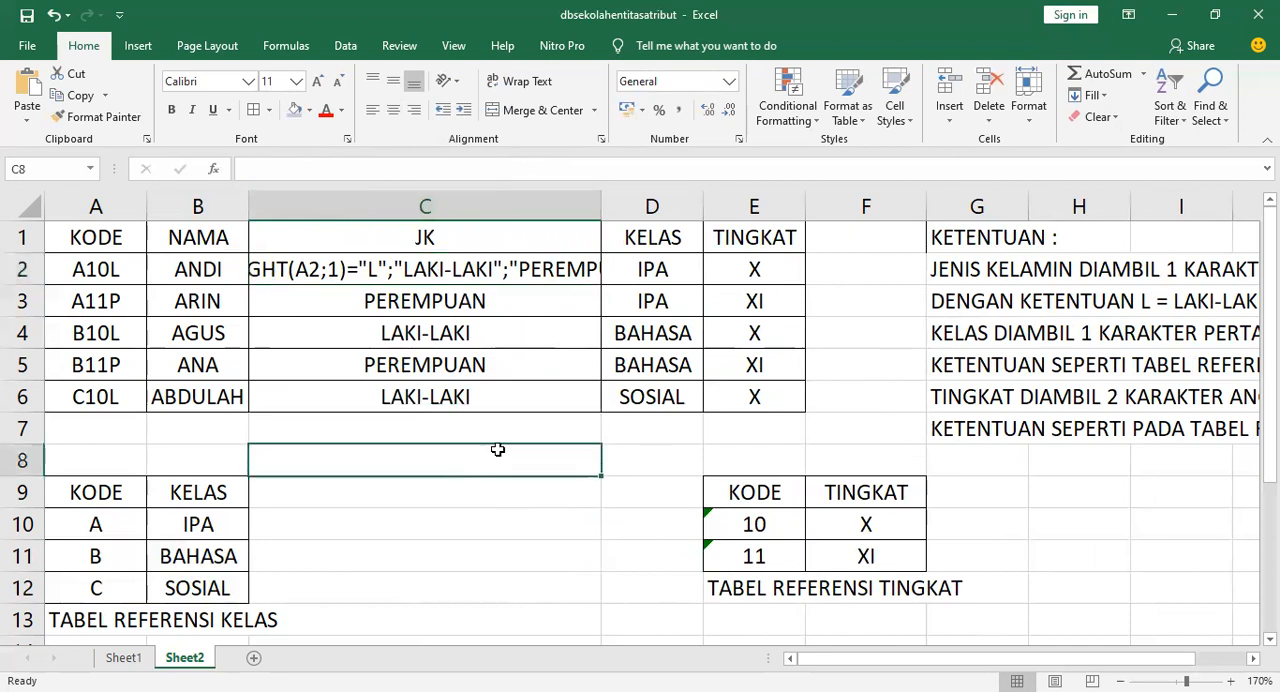
pyautogui.click(490, 270)
pyautogui.hotkey('ctrl', 'c')
pyautogui.press('Escape')
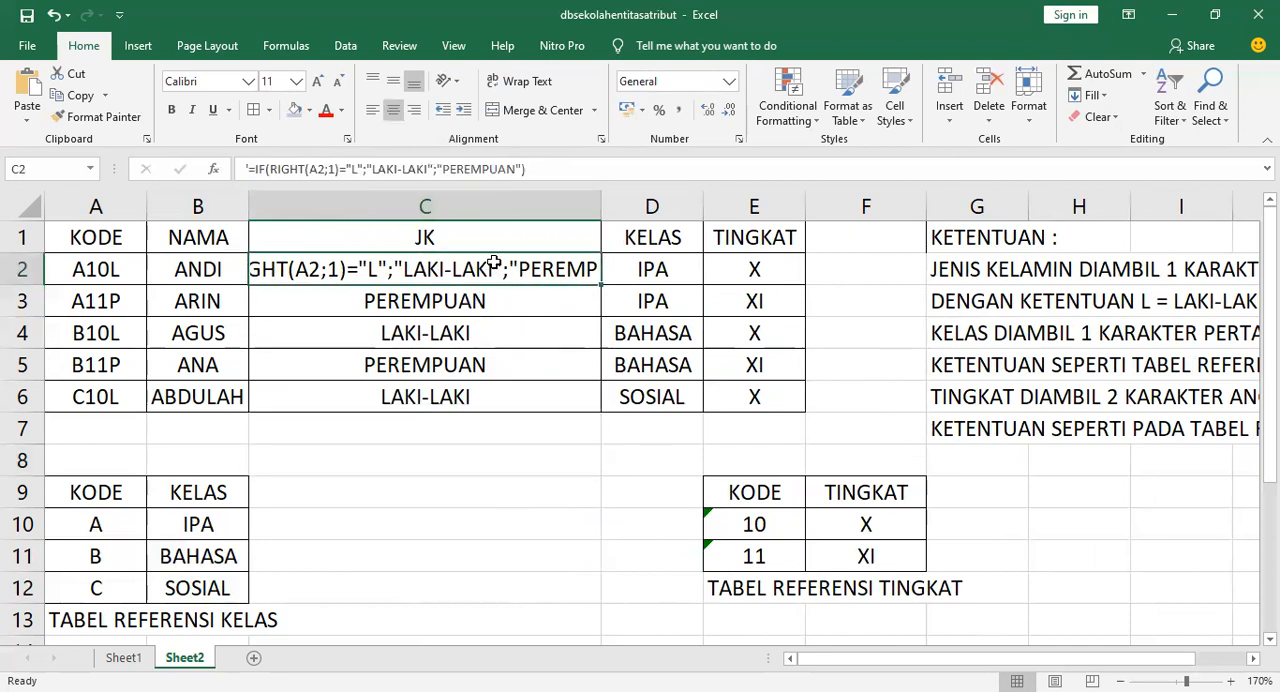
# Turn the D3 VLOOKUP formula into displayed text by adding a leading apostrophe
pyautogui.doubleClick(652, 268)
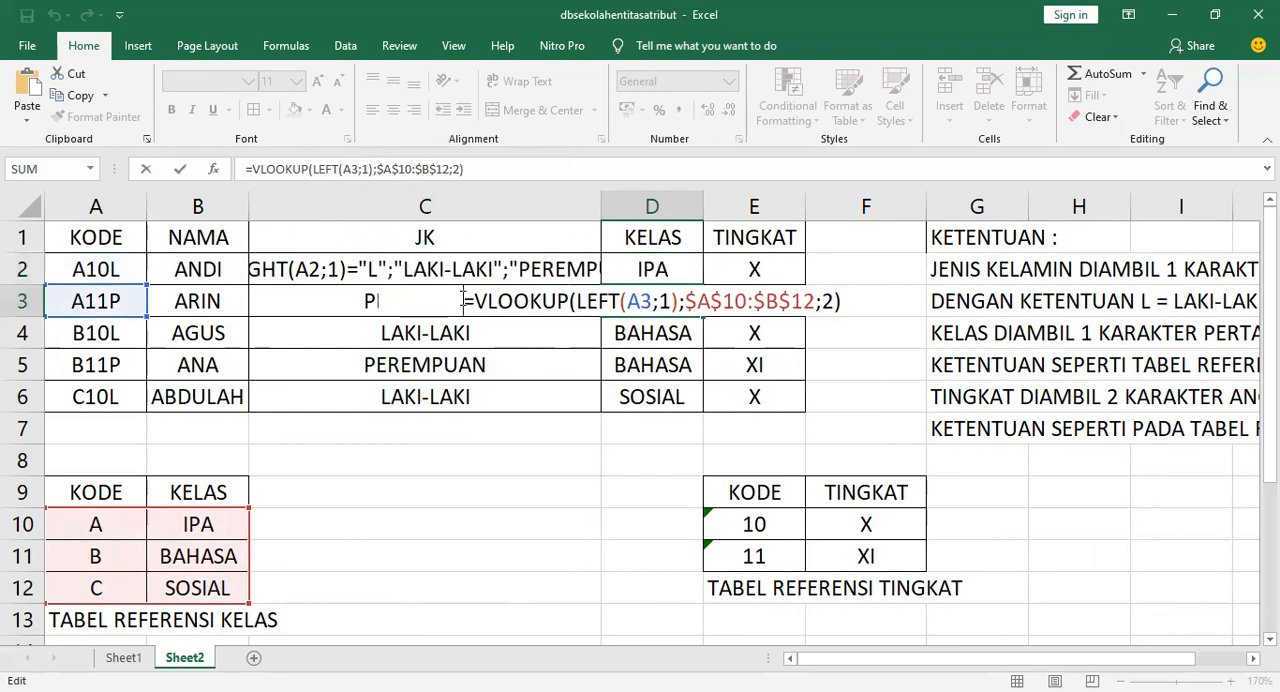
pyautogui.click(463, 300)
pyautogui.write("'")
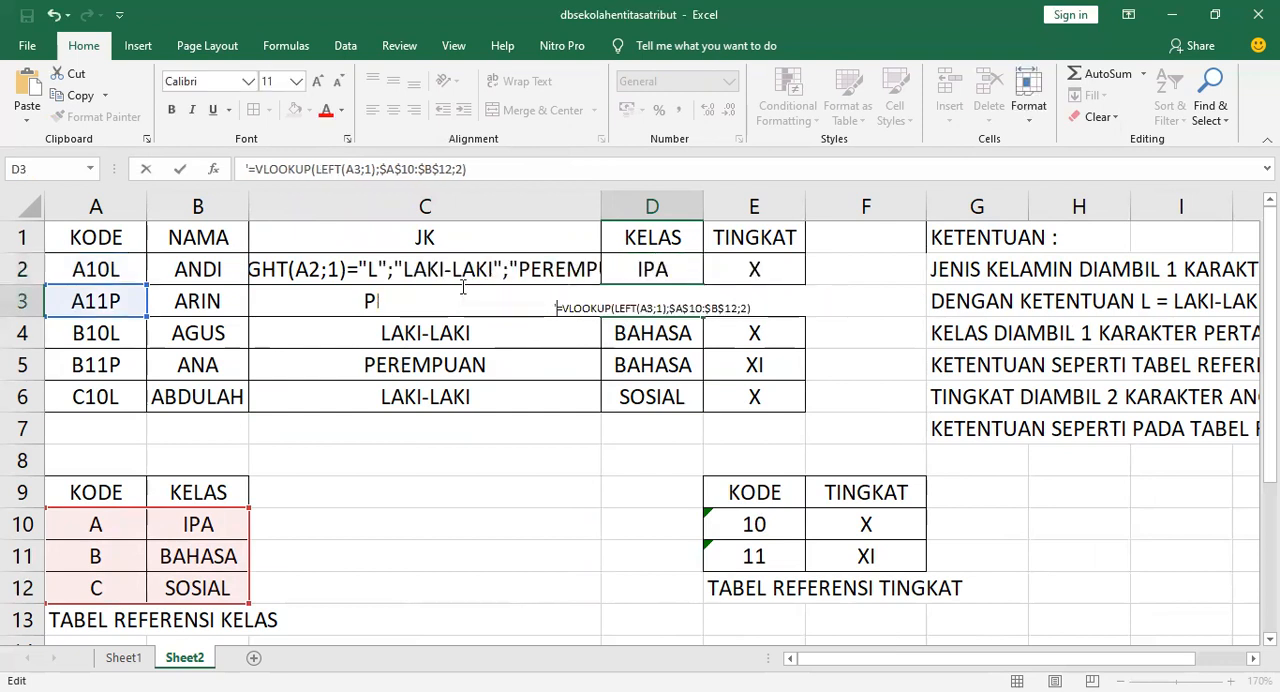
pyautogui.hotkey('ctrl', 'Return')
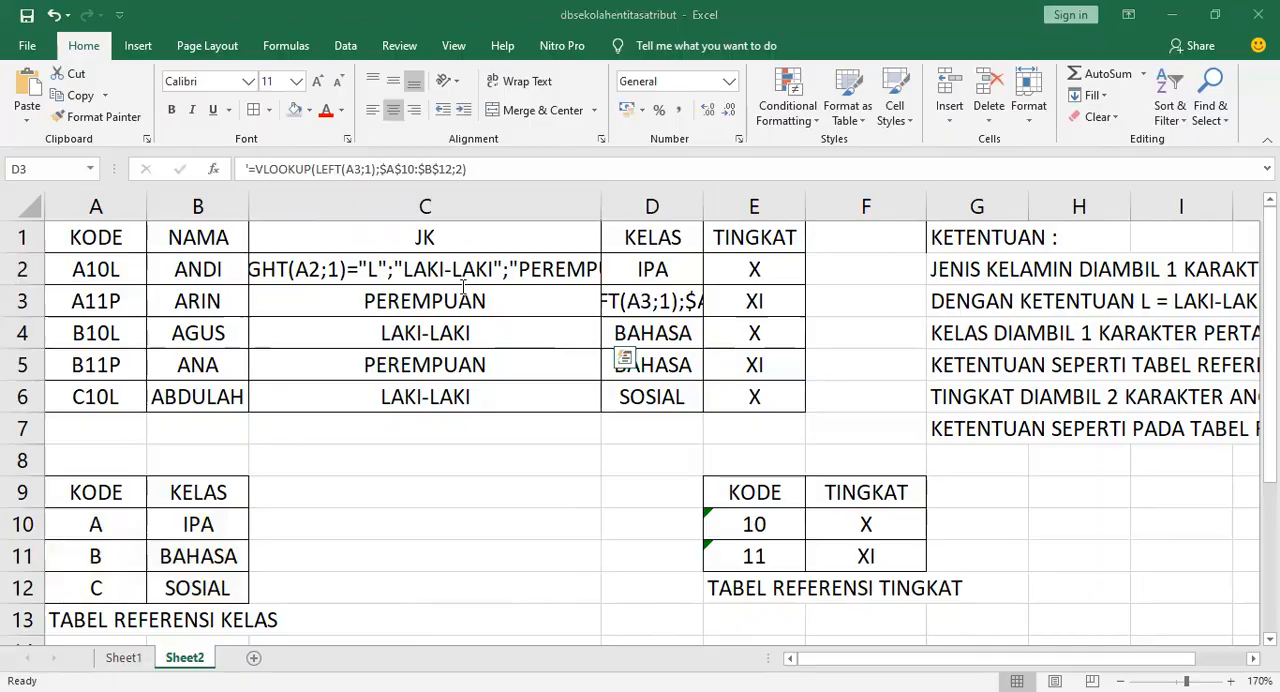